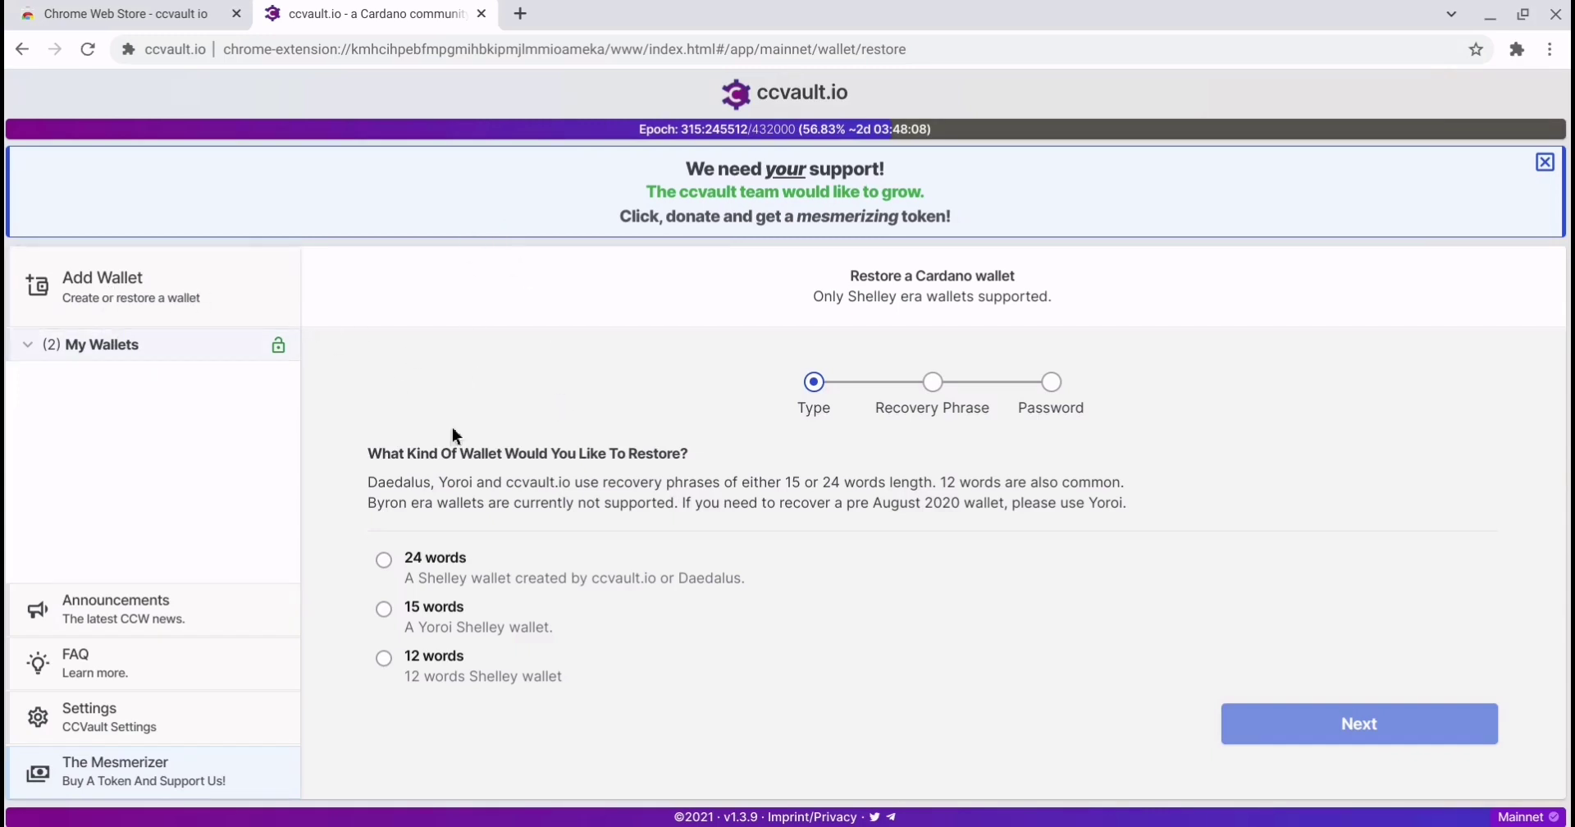
Leave the restore wizard and return to the Add Wallet page with its Create, Restore, Pair and Import options
click(161, 295)
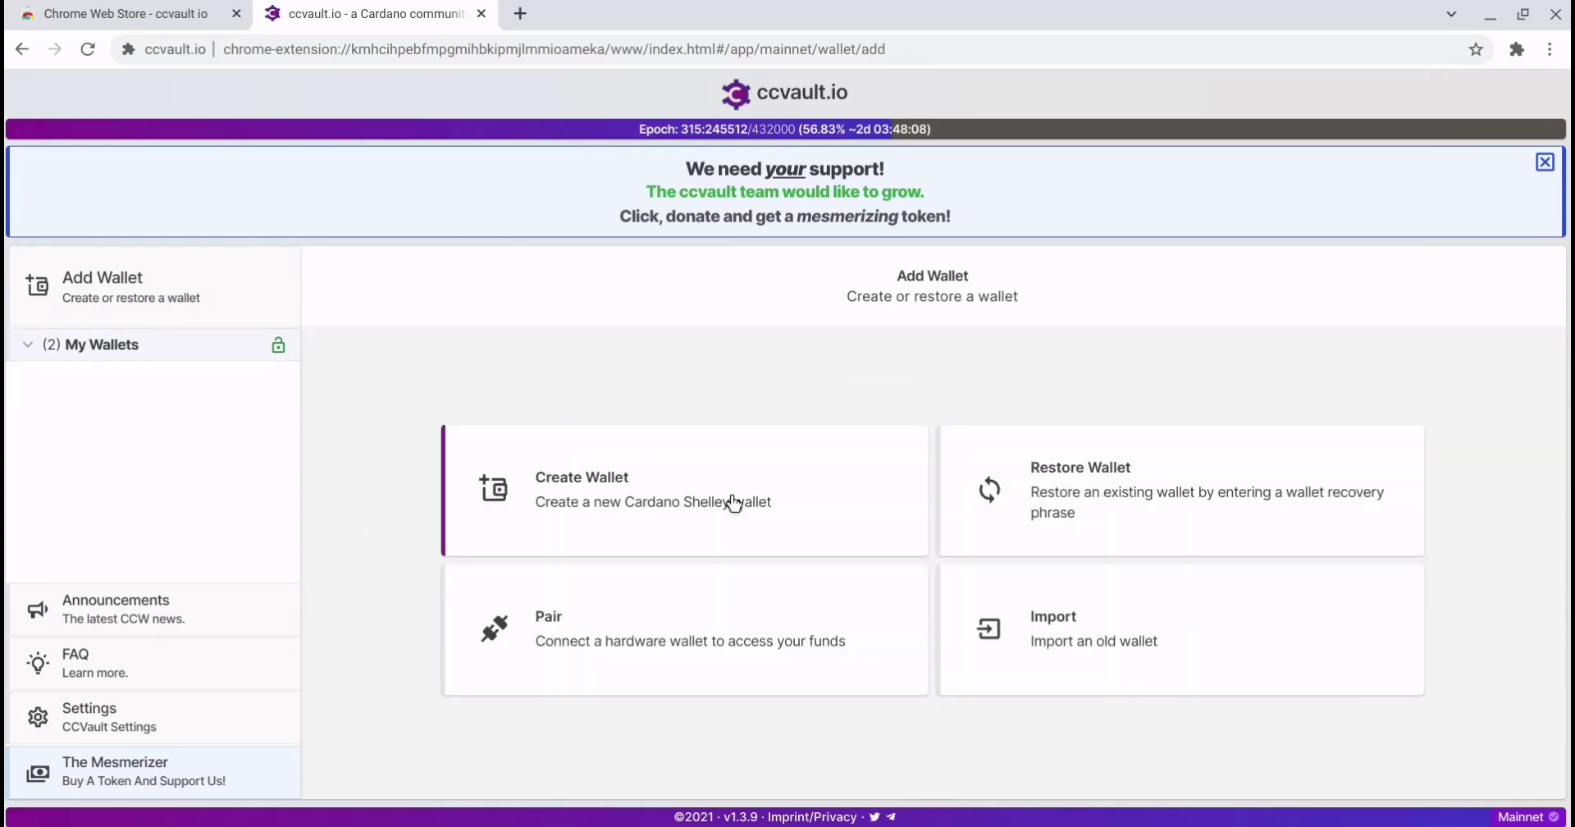
Create a wallet named 'test', enter and repeat the spending password, and save
click(734, 504)
click(733, 491)
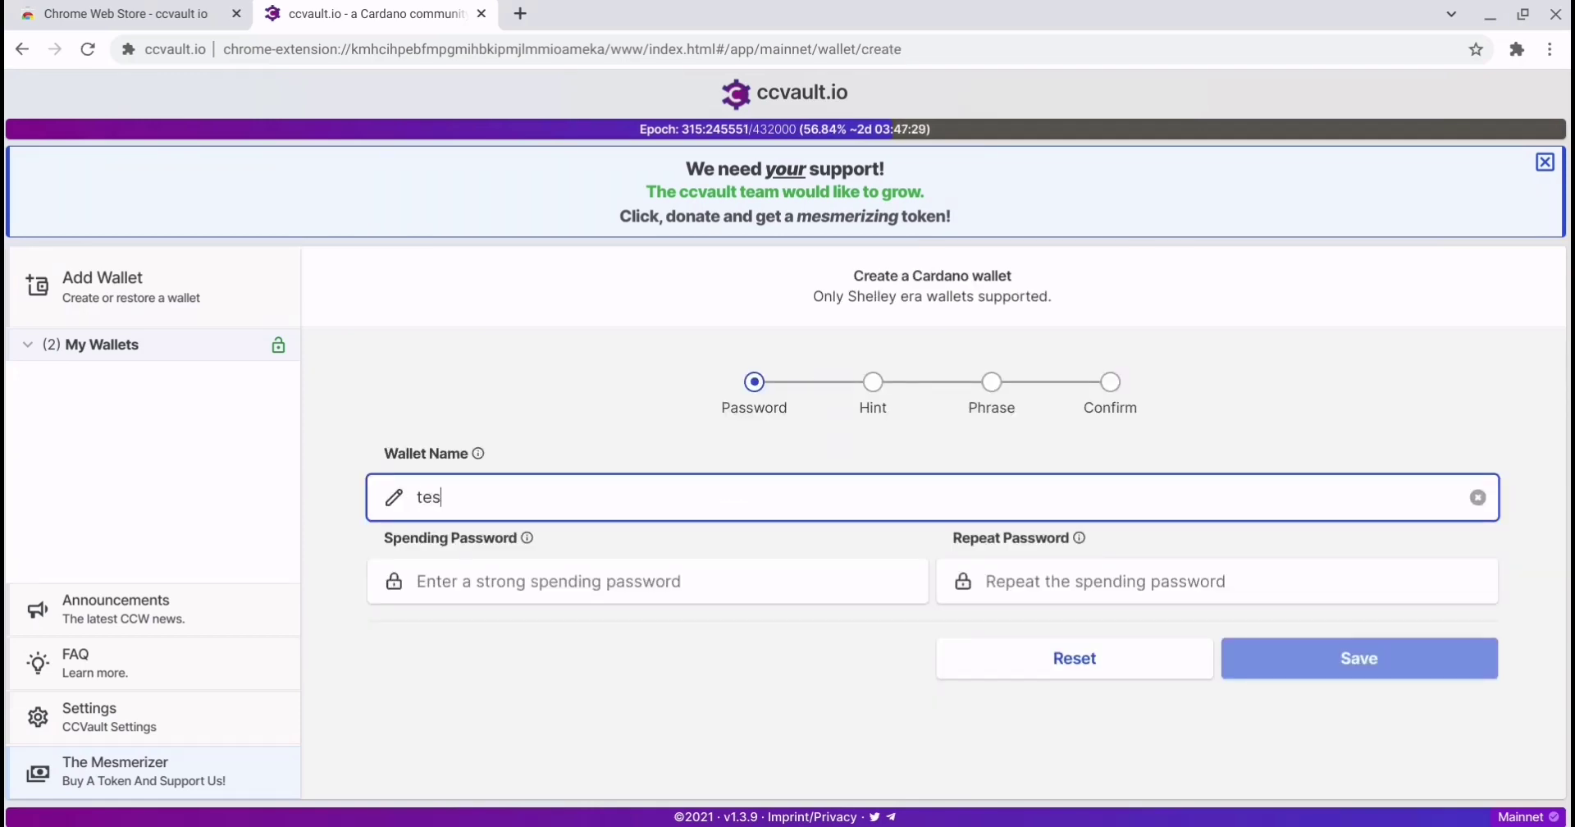
click(721, 591)
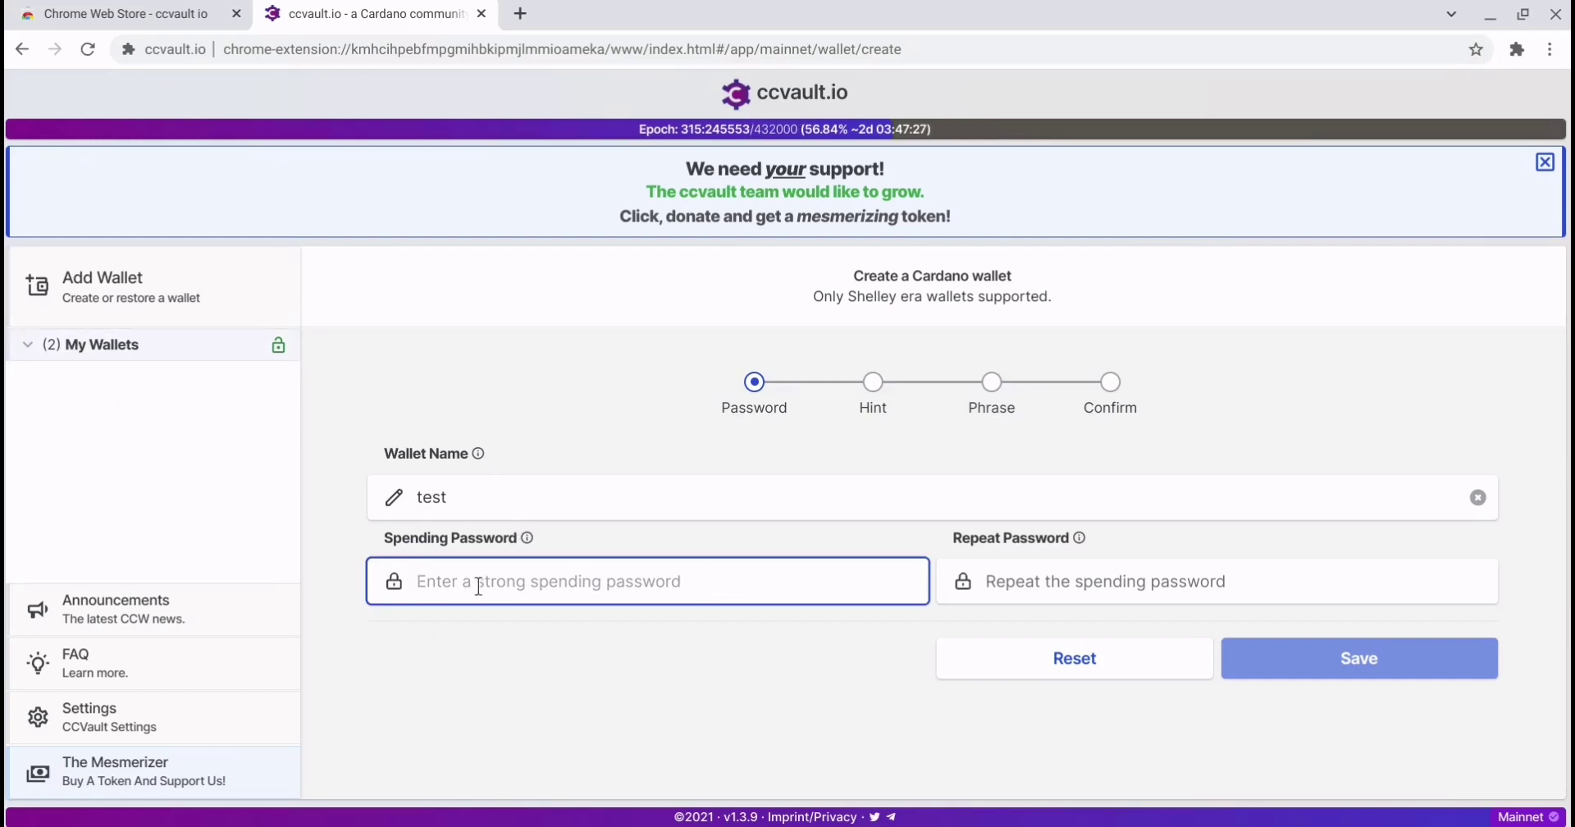
click(1133, 570)
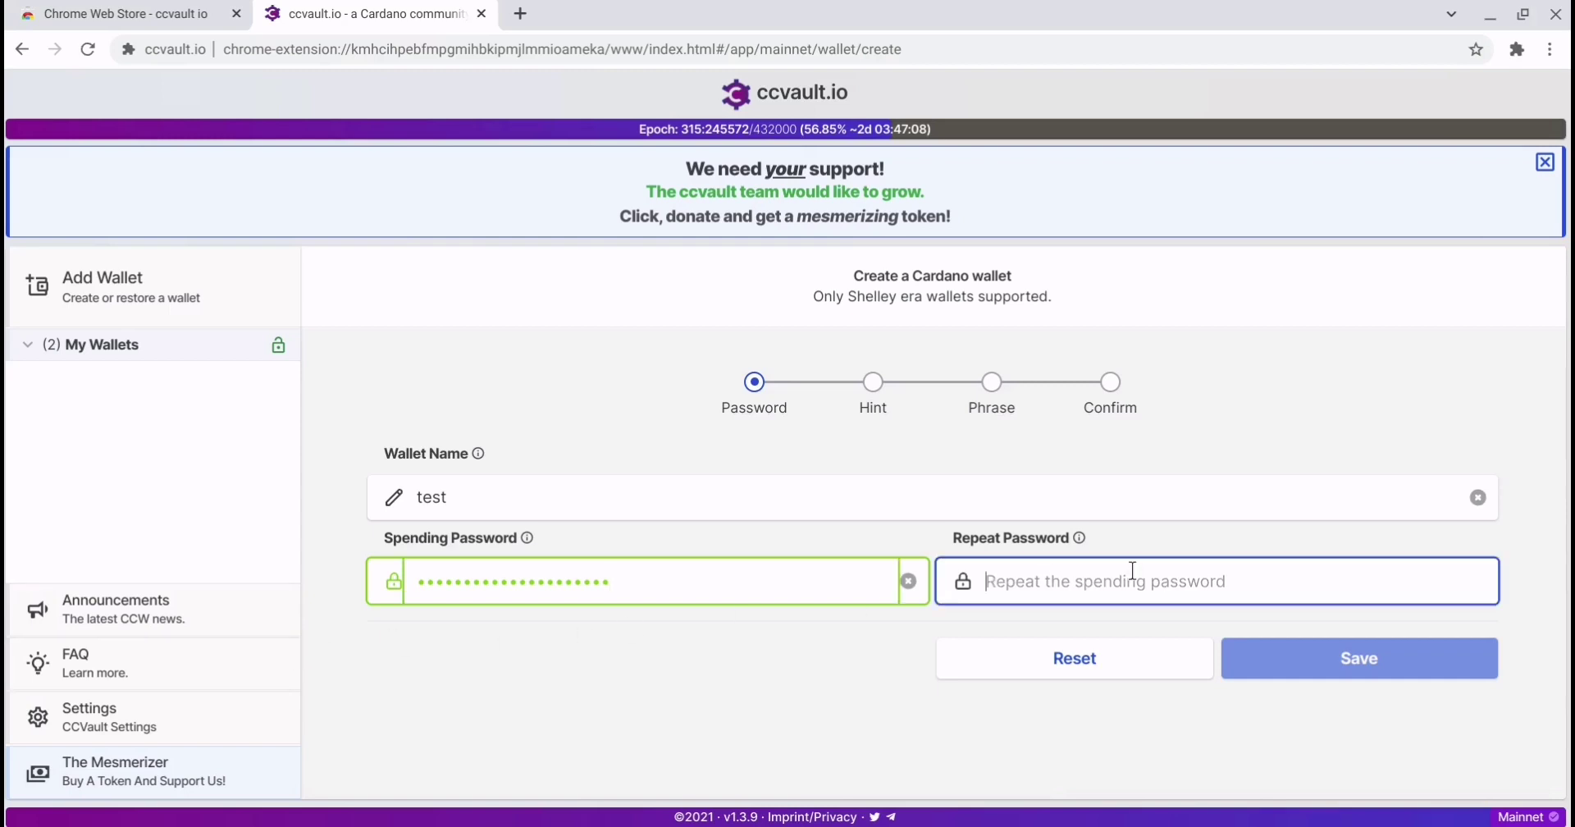
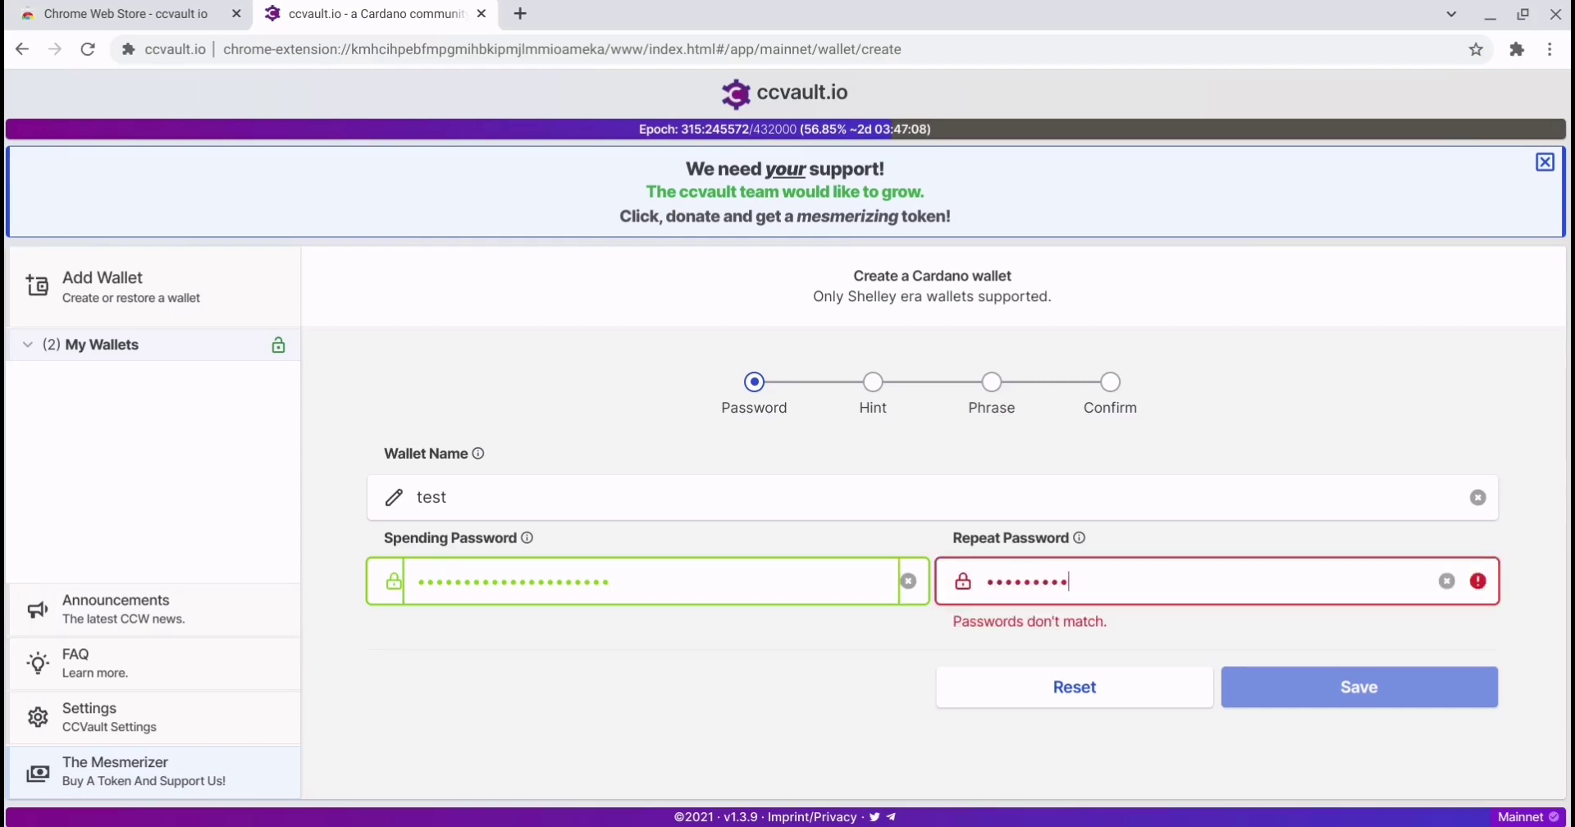
click(1434, 654)
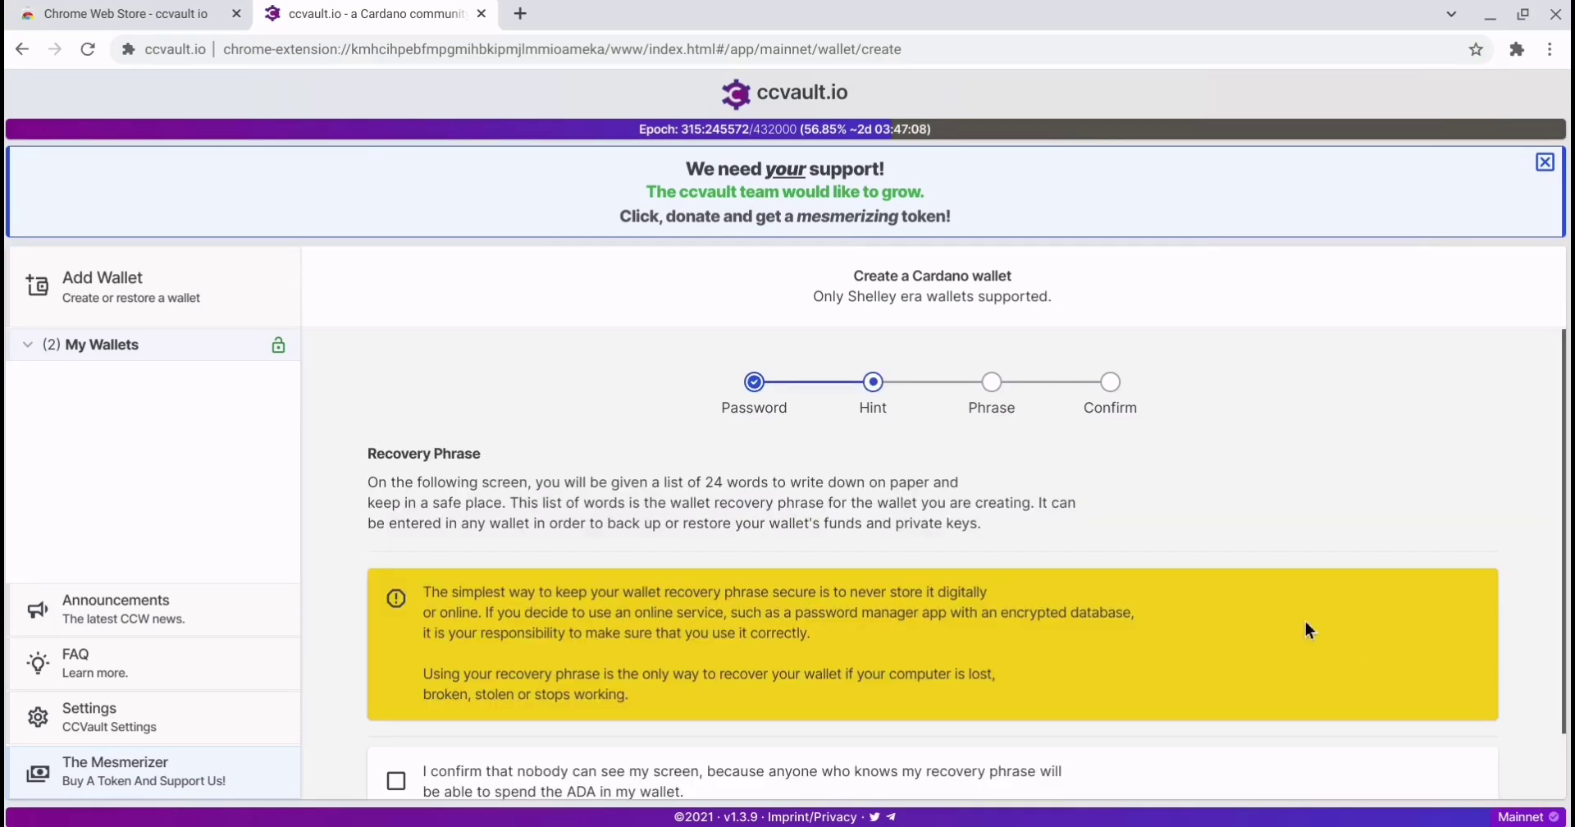
Tick the 'I confirm that nobody can see my screen' checkbox on the Recovery Phrase hint step
scroll(1227, 621, down, 1)
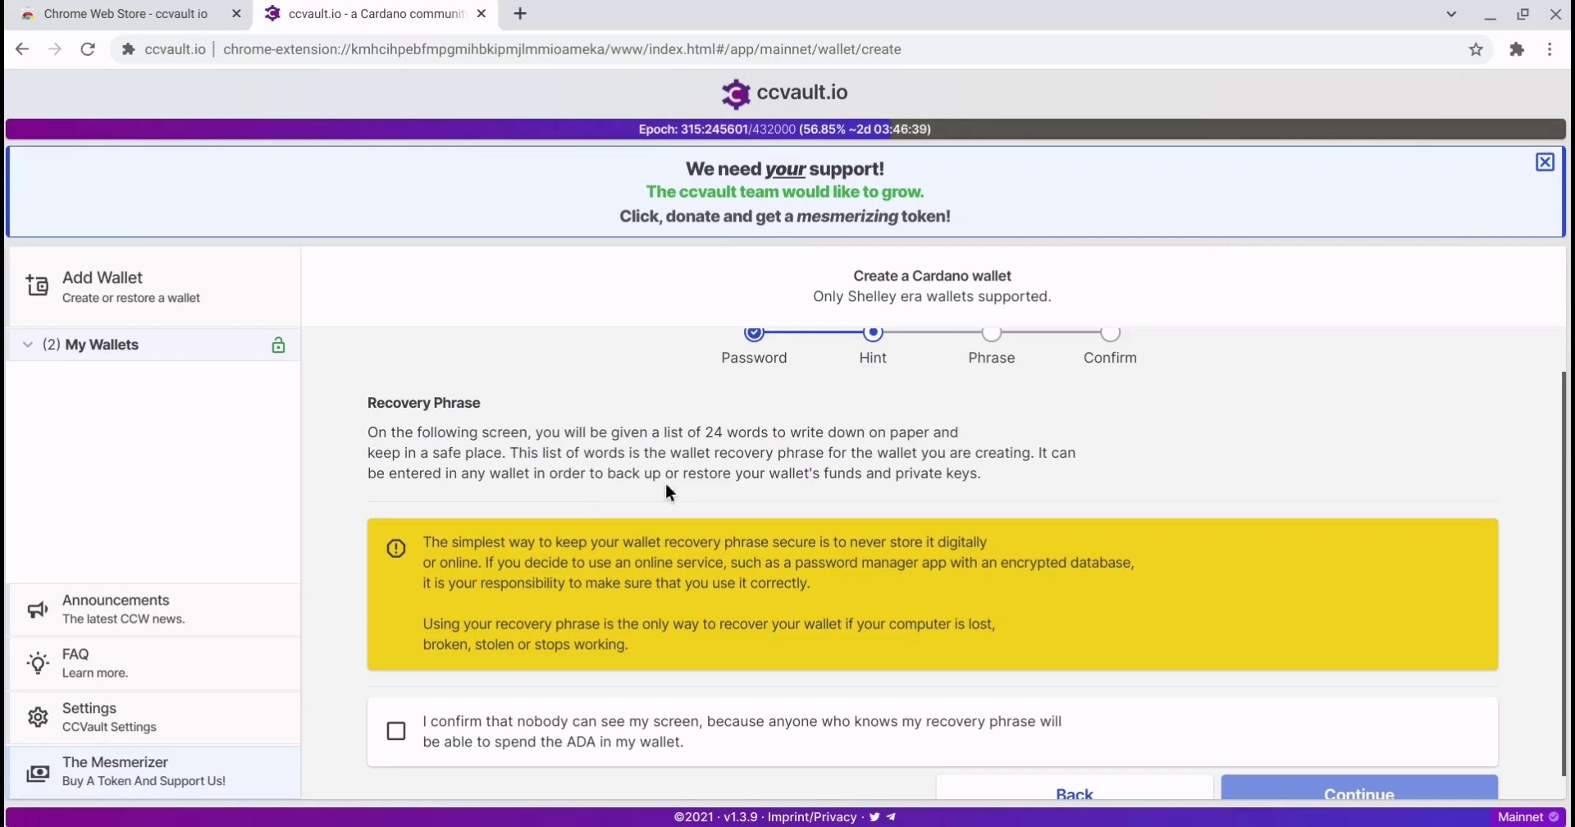
scroll(645, 517, down, 1)
scroll(645, 522, down, 1)
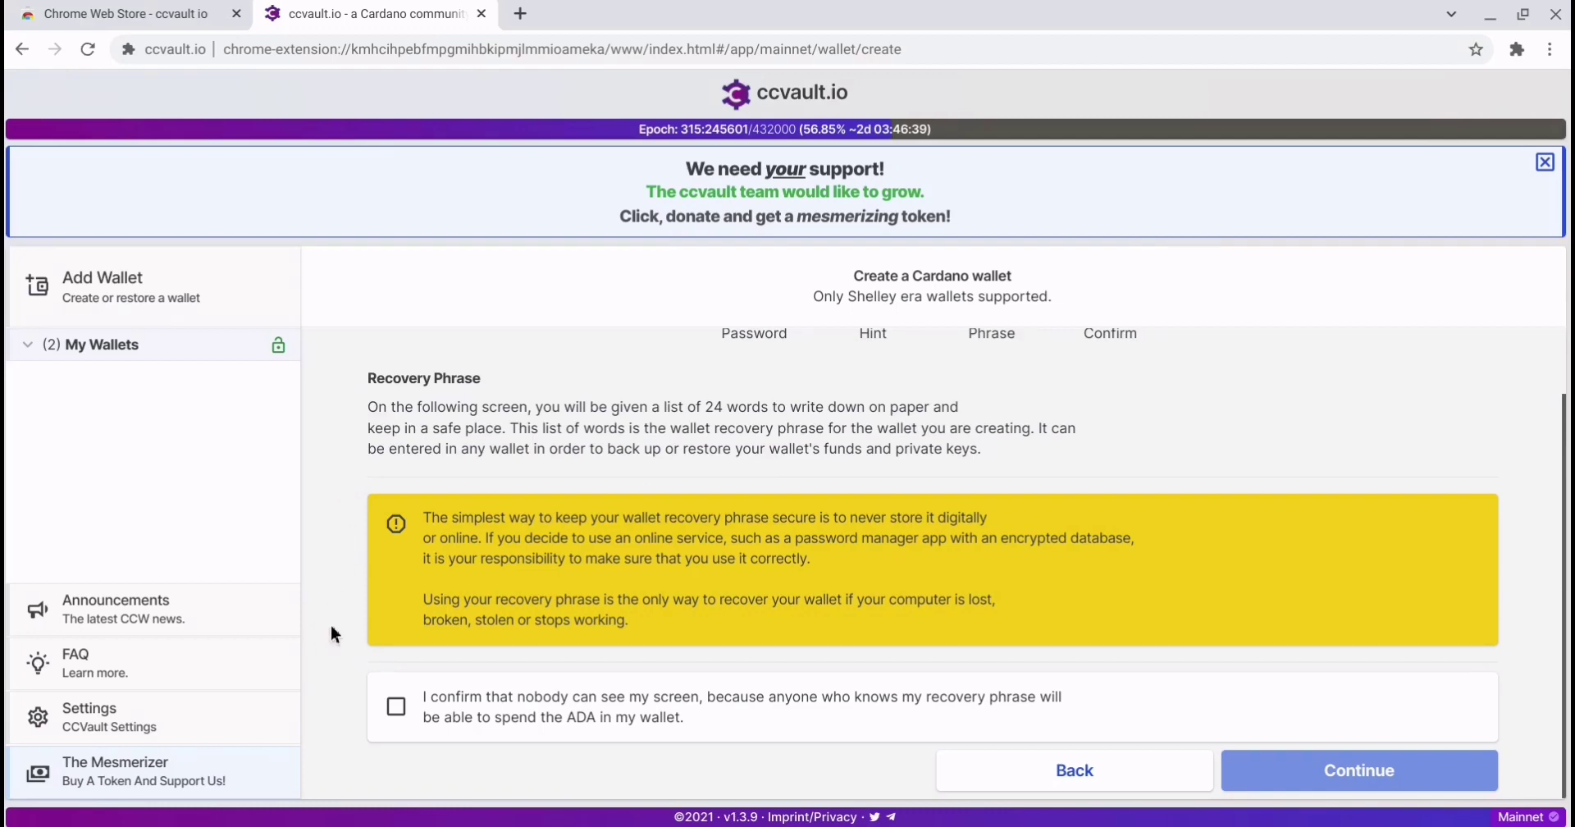
click(396, 706)
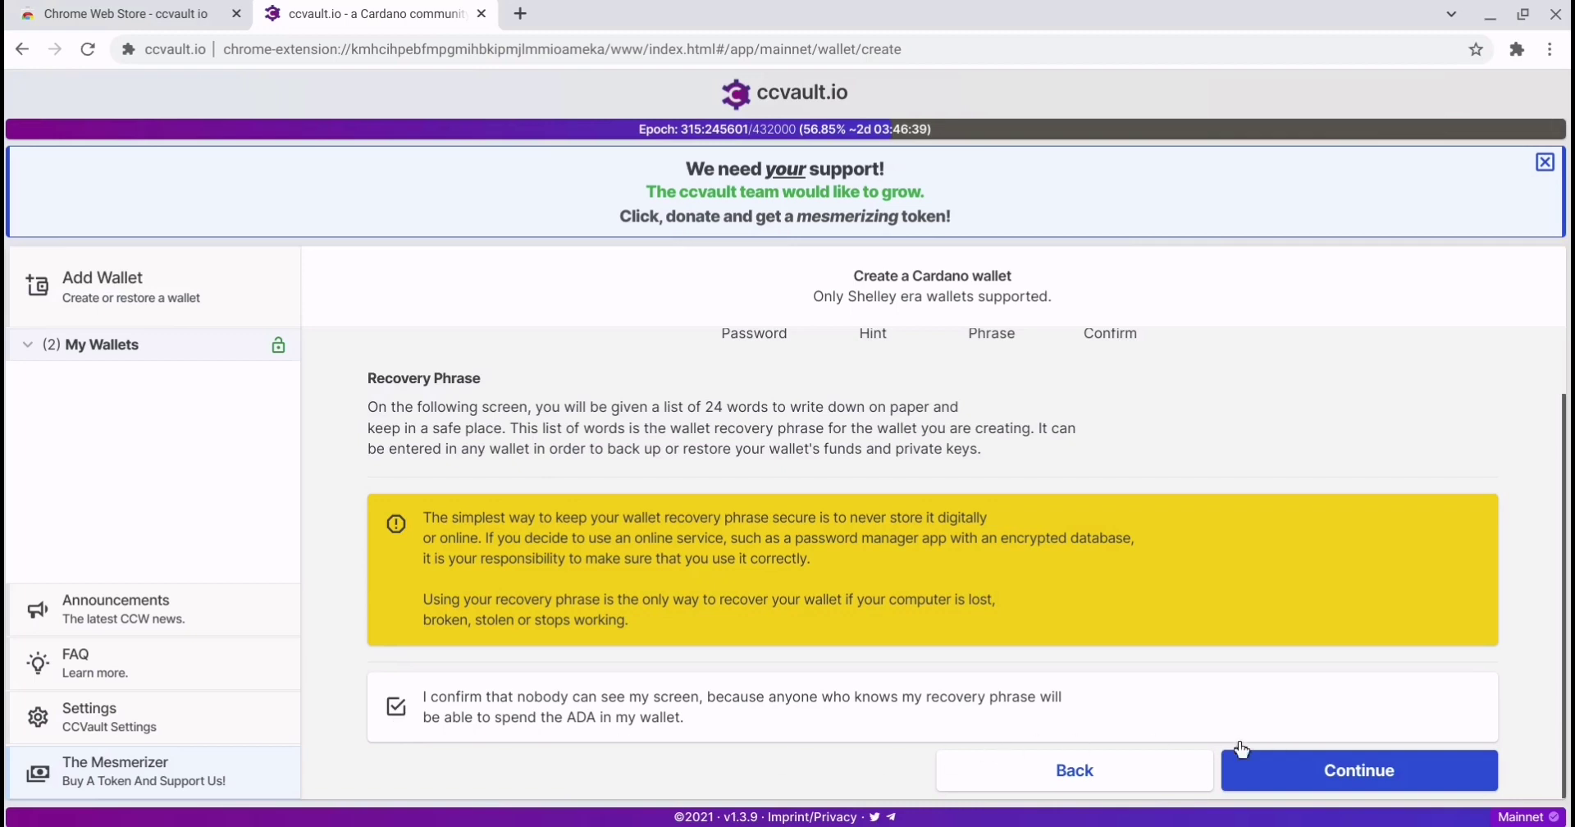
Reveal the 24-word recovery phrase, mark it written down, and reach the confirmation step
click(1294, 790)
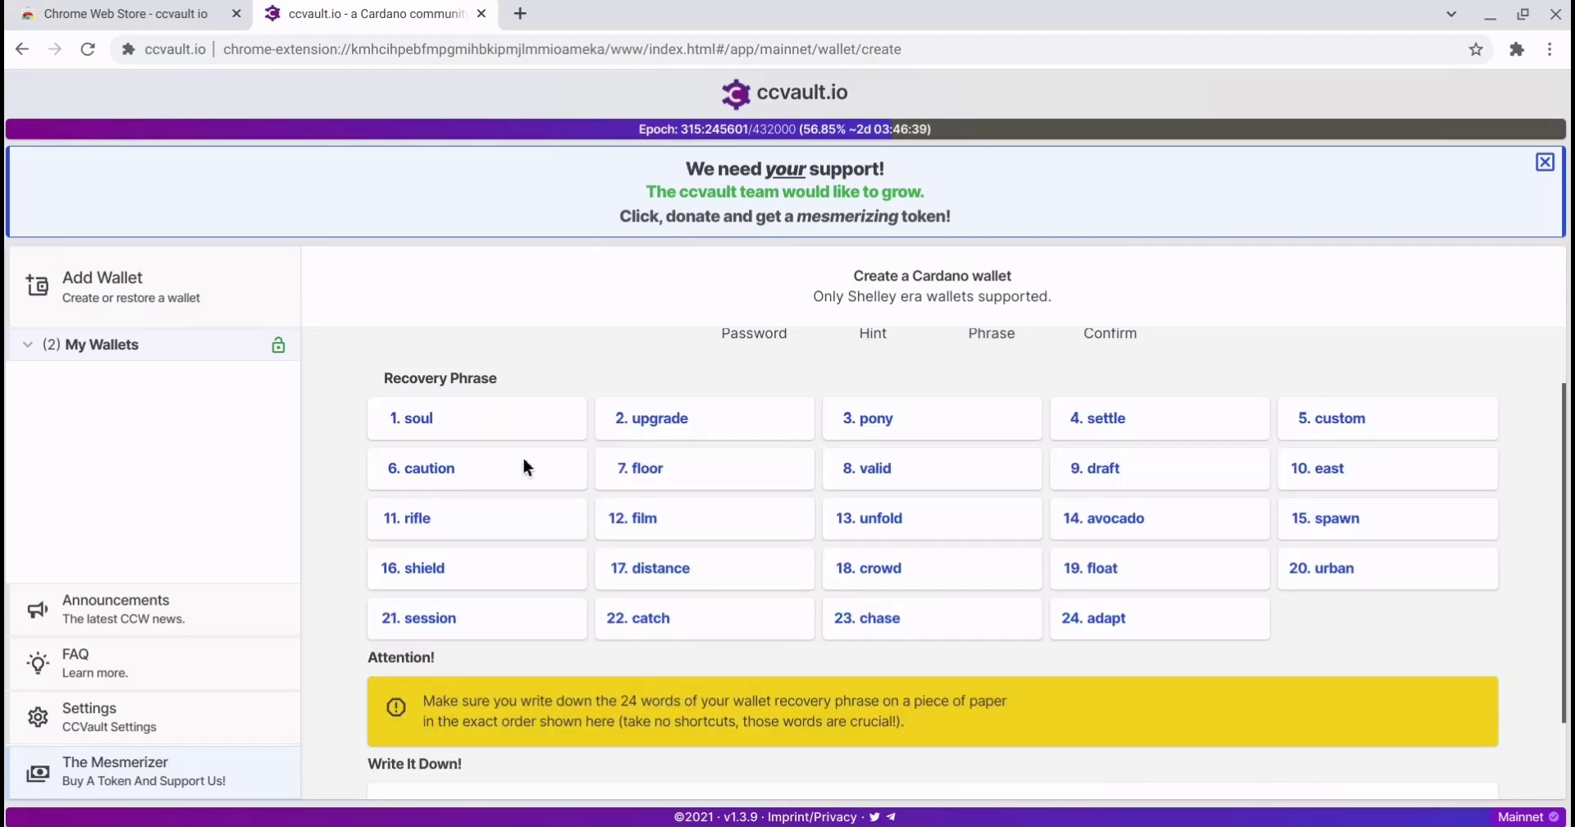
scroll(860, 547, down, 2)
click(399, 714)
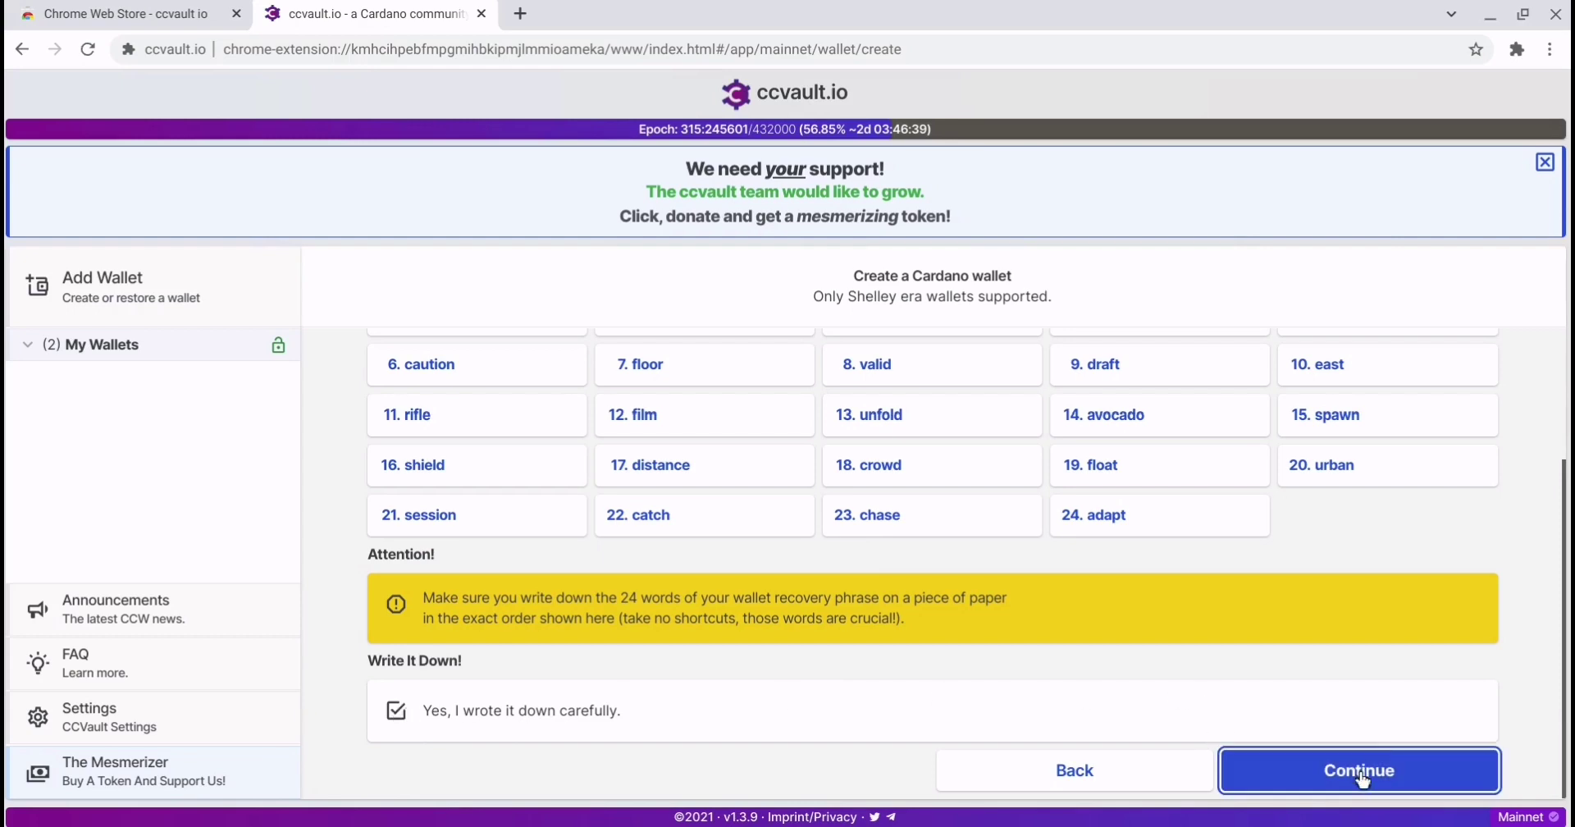
click(1362, 775)
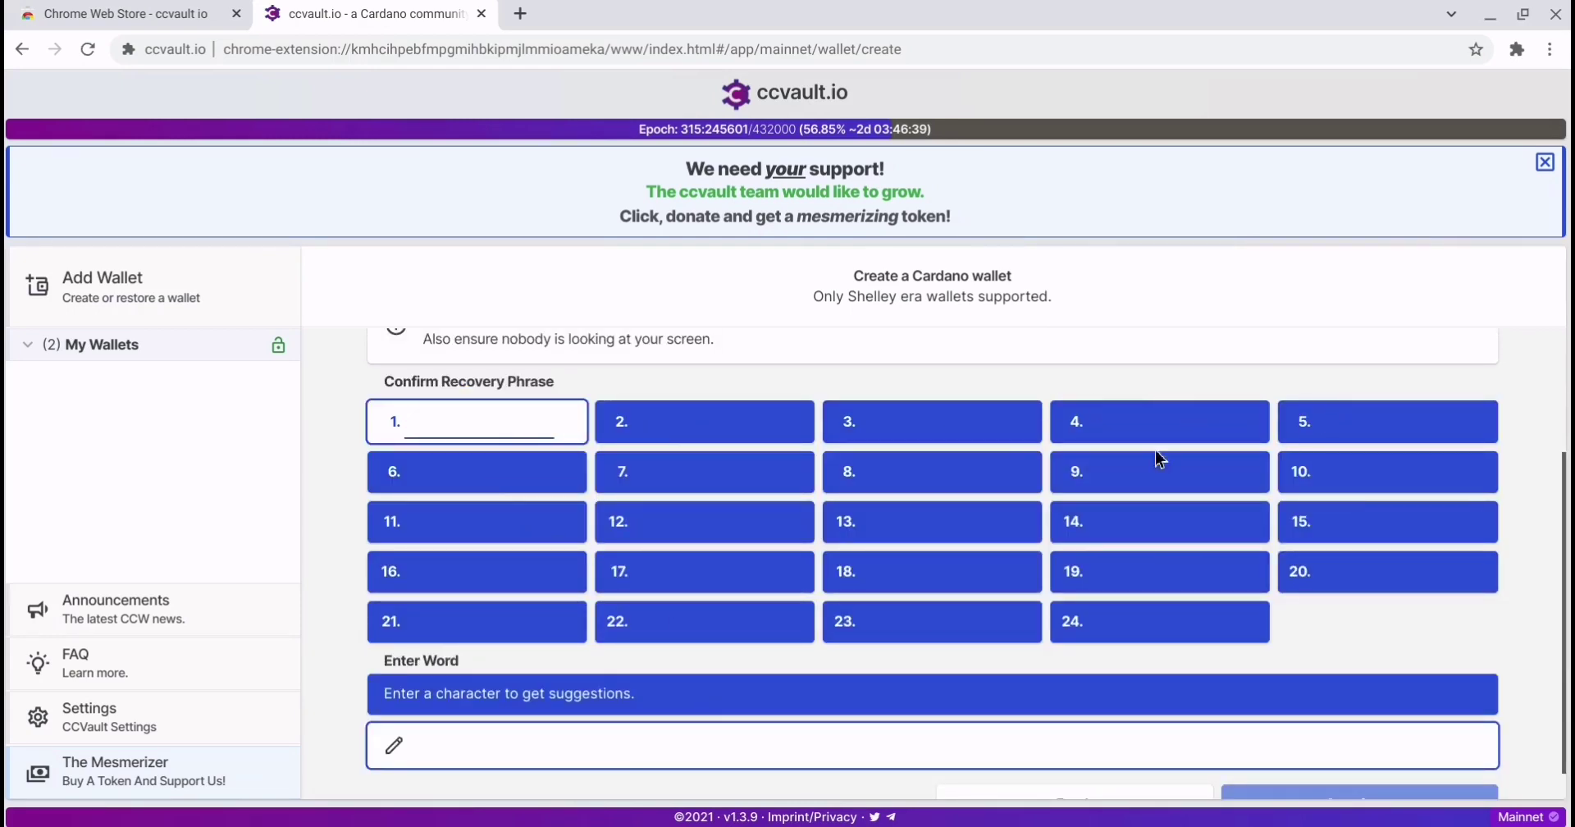
scroll(929, 642, down, 1)
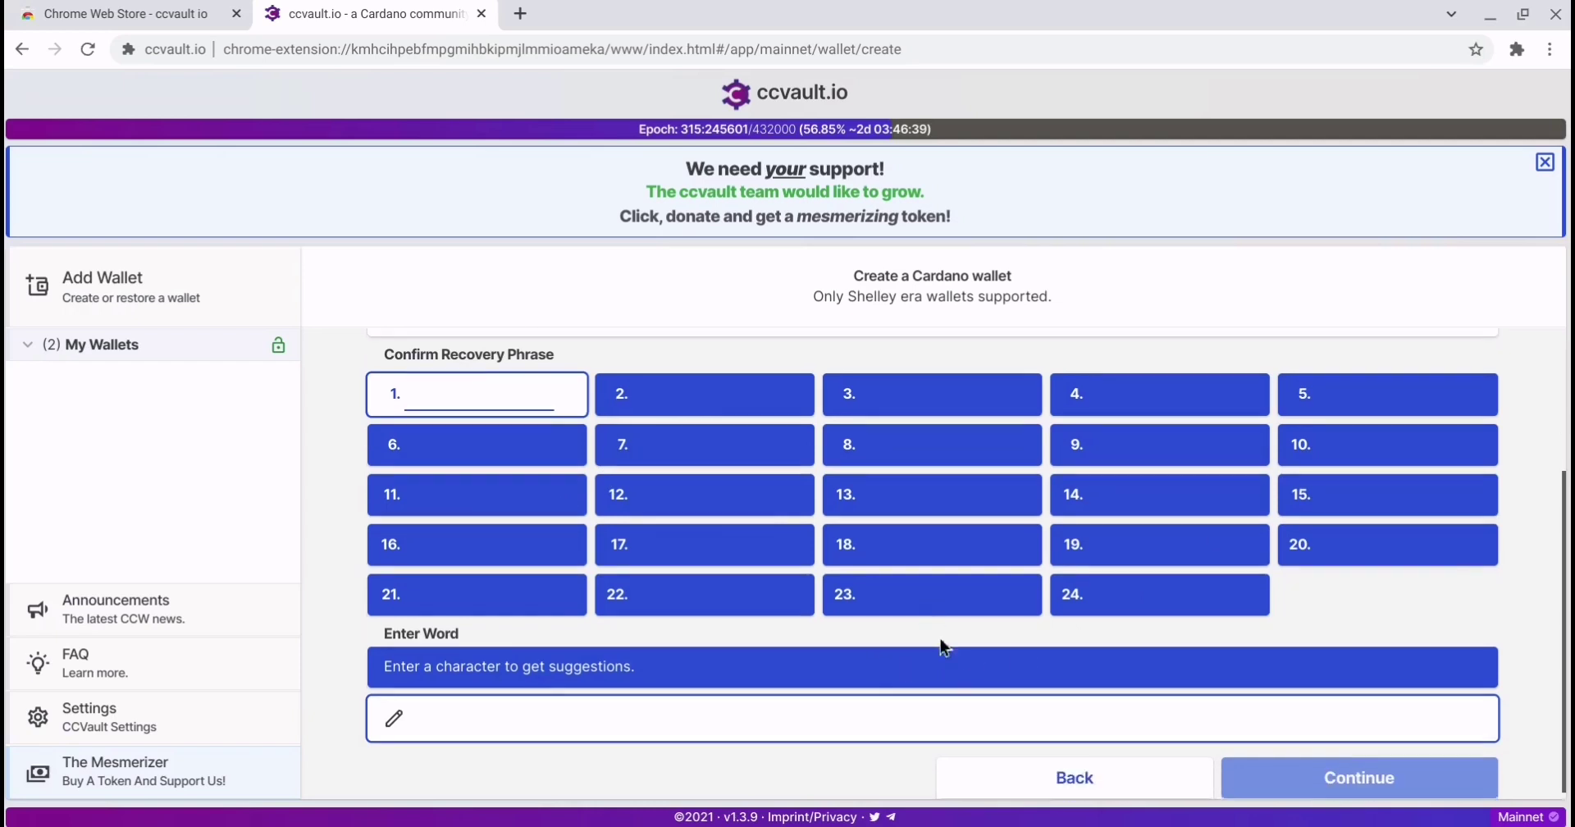
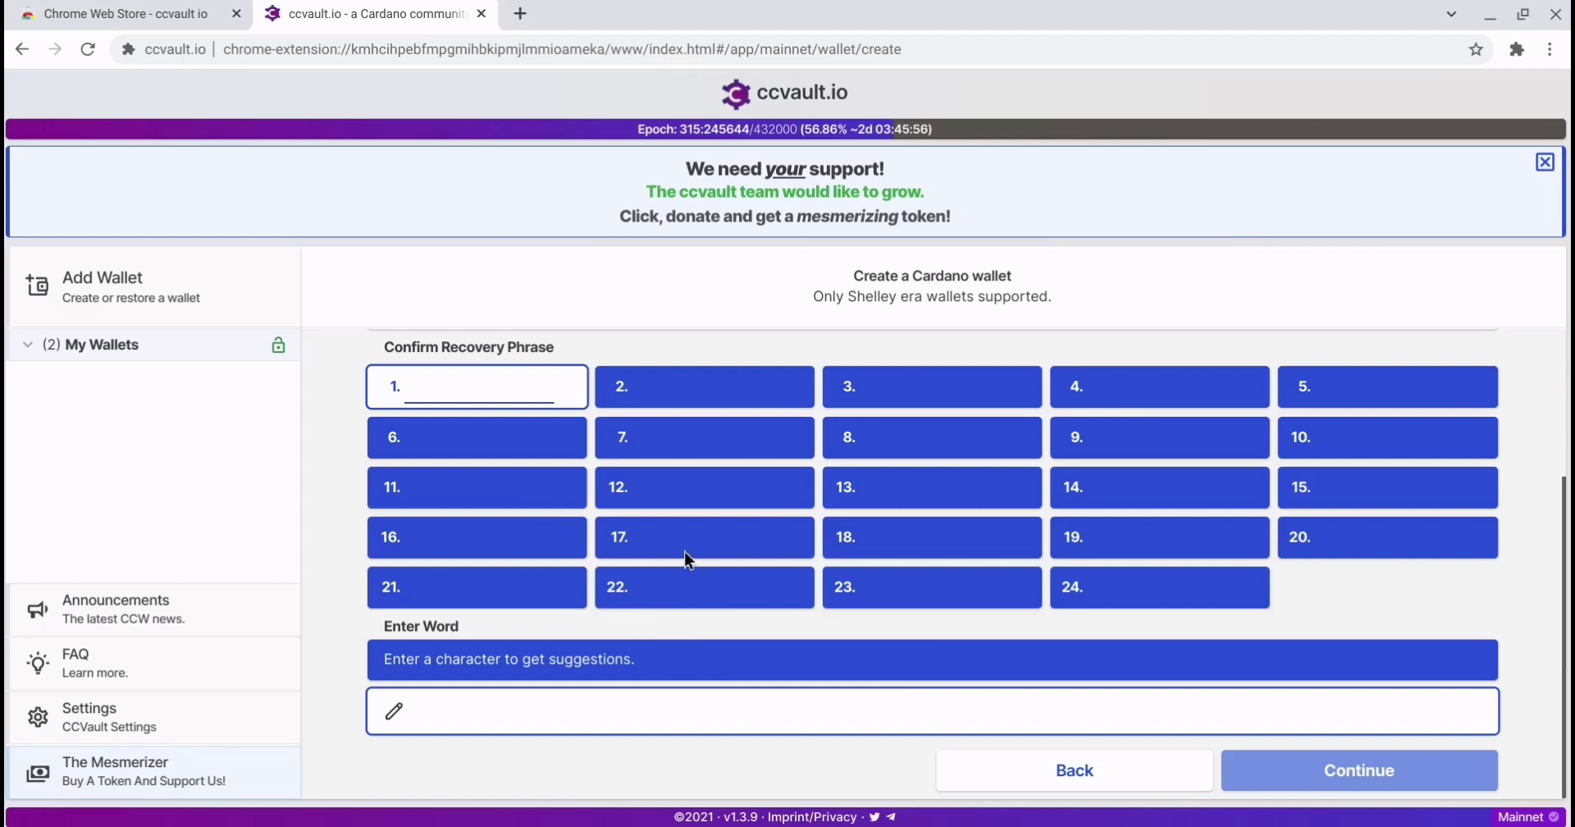
Expand My Wallets in the sidebar to list Auction Wallet One and NFT's
click(98, 351)
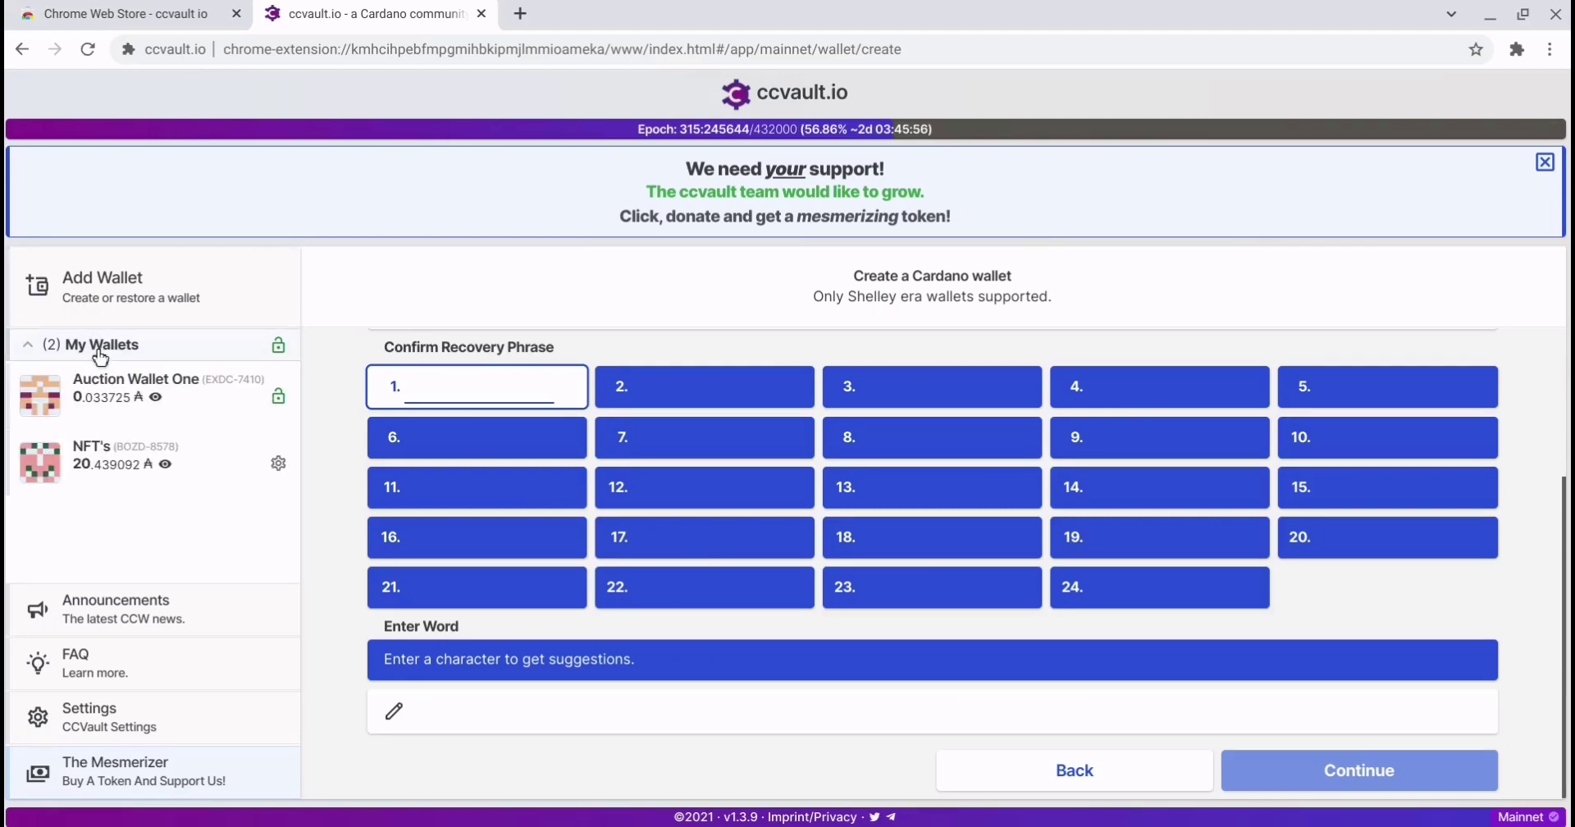
Open the NFT's wallet, tour Transactions, Send and Receive, then view its Ozzy pool staking
click(105, 460)
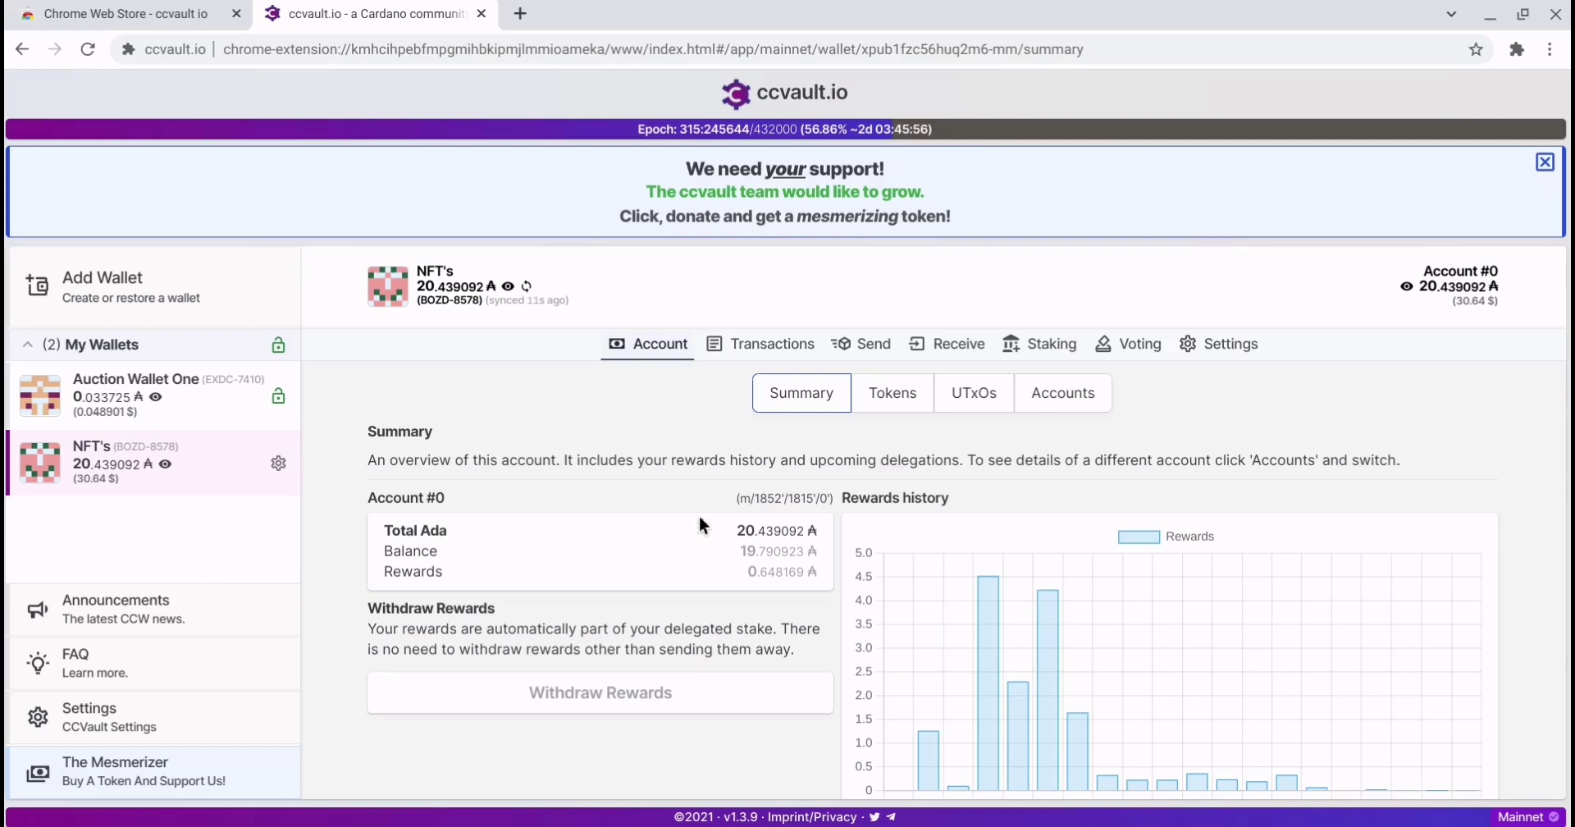
click(762, 350)
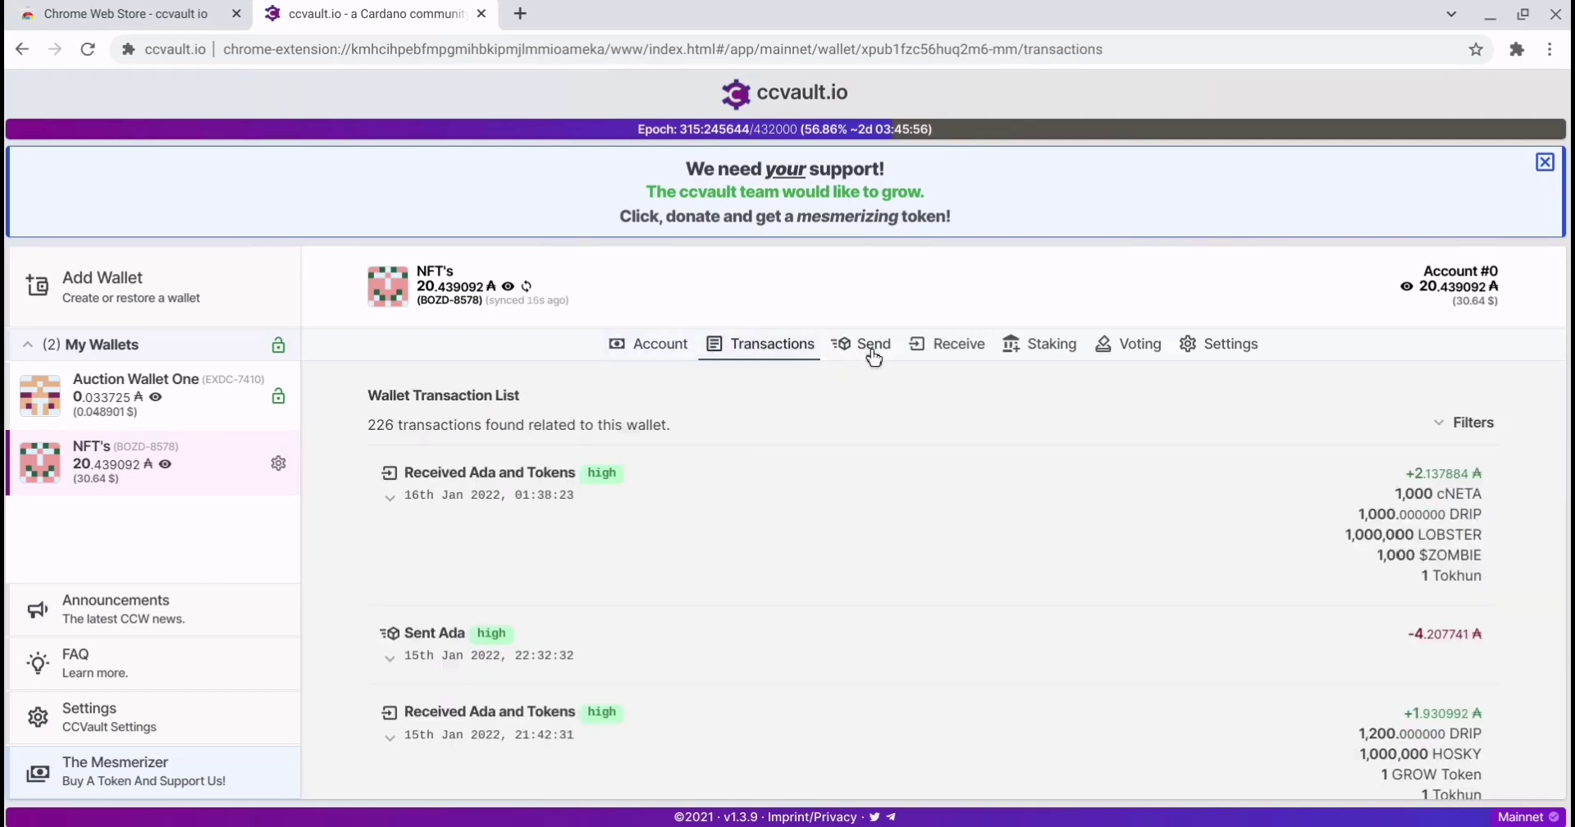
click(874, 357)
click(969, 350)
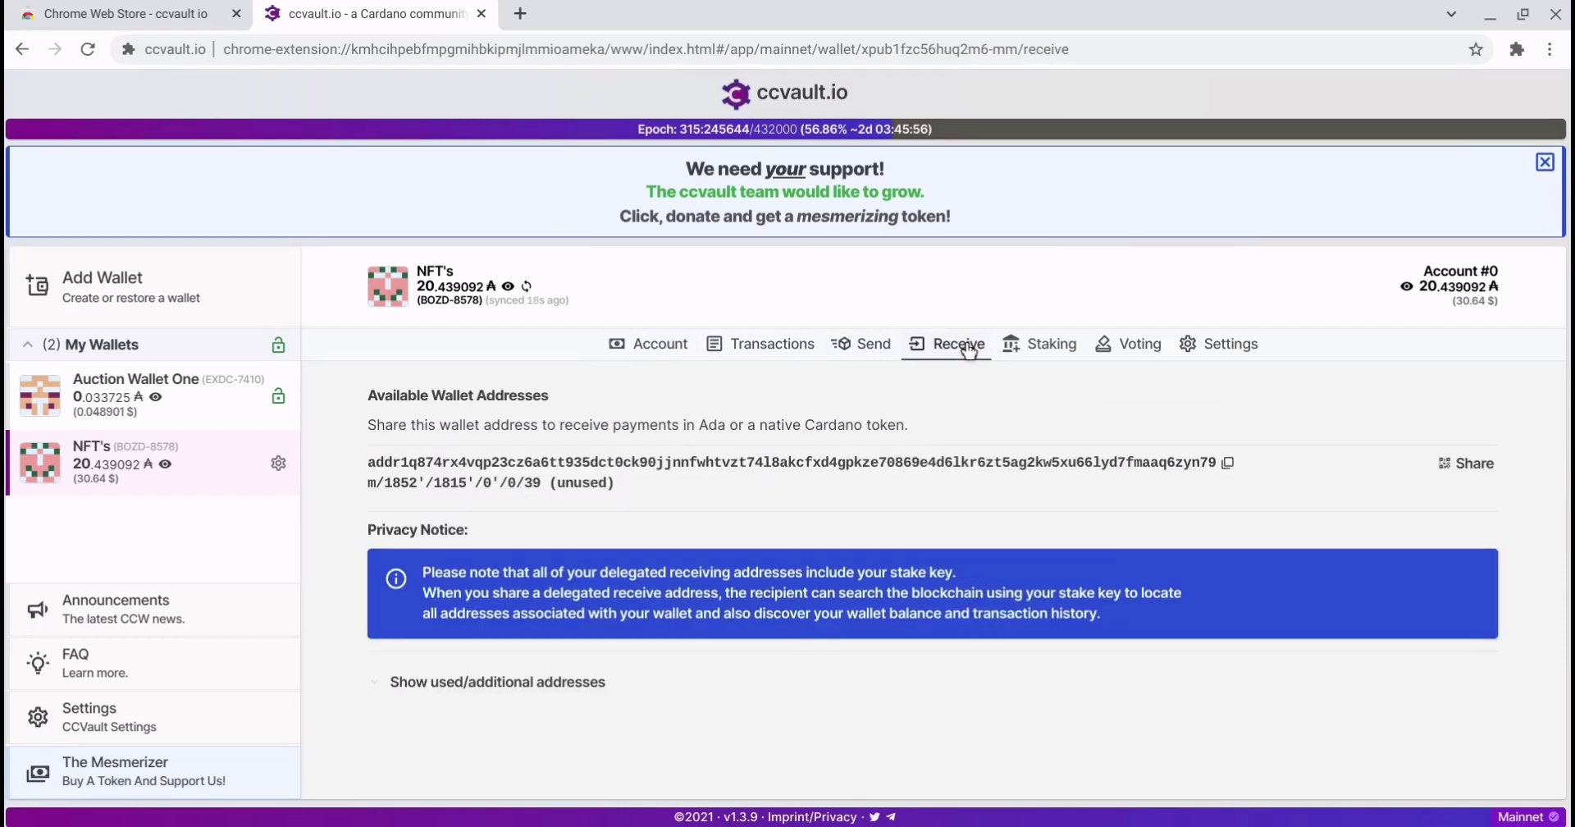
click(865, 363)
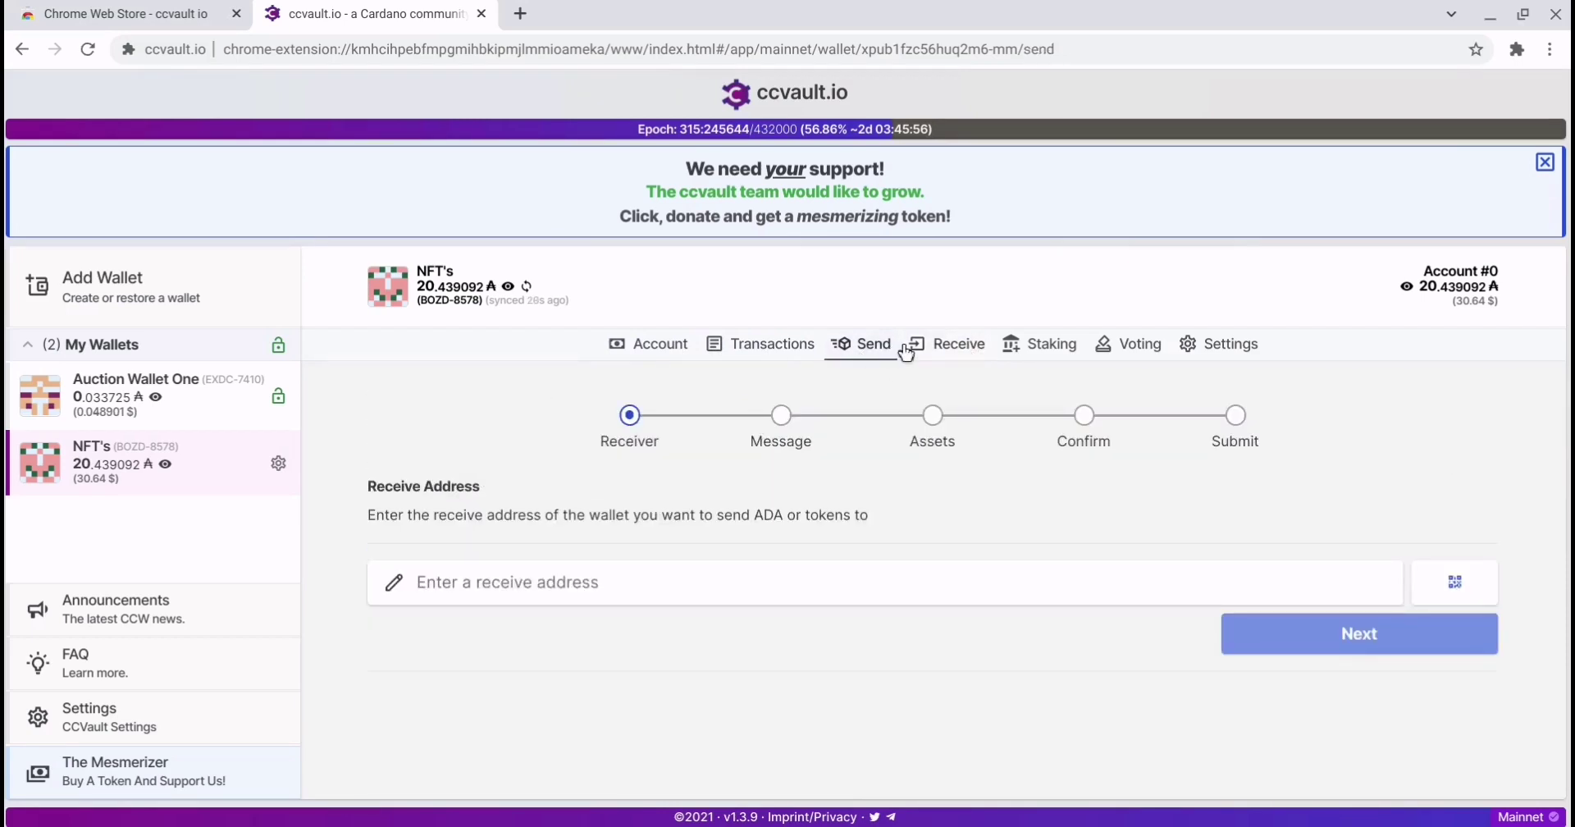
click(955, 346)
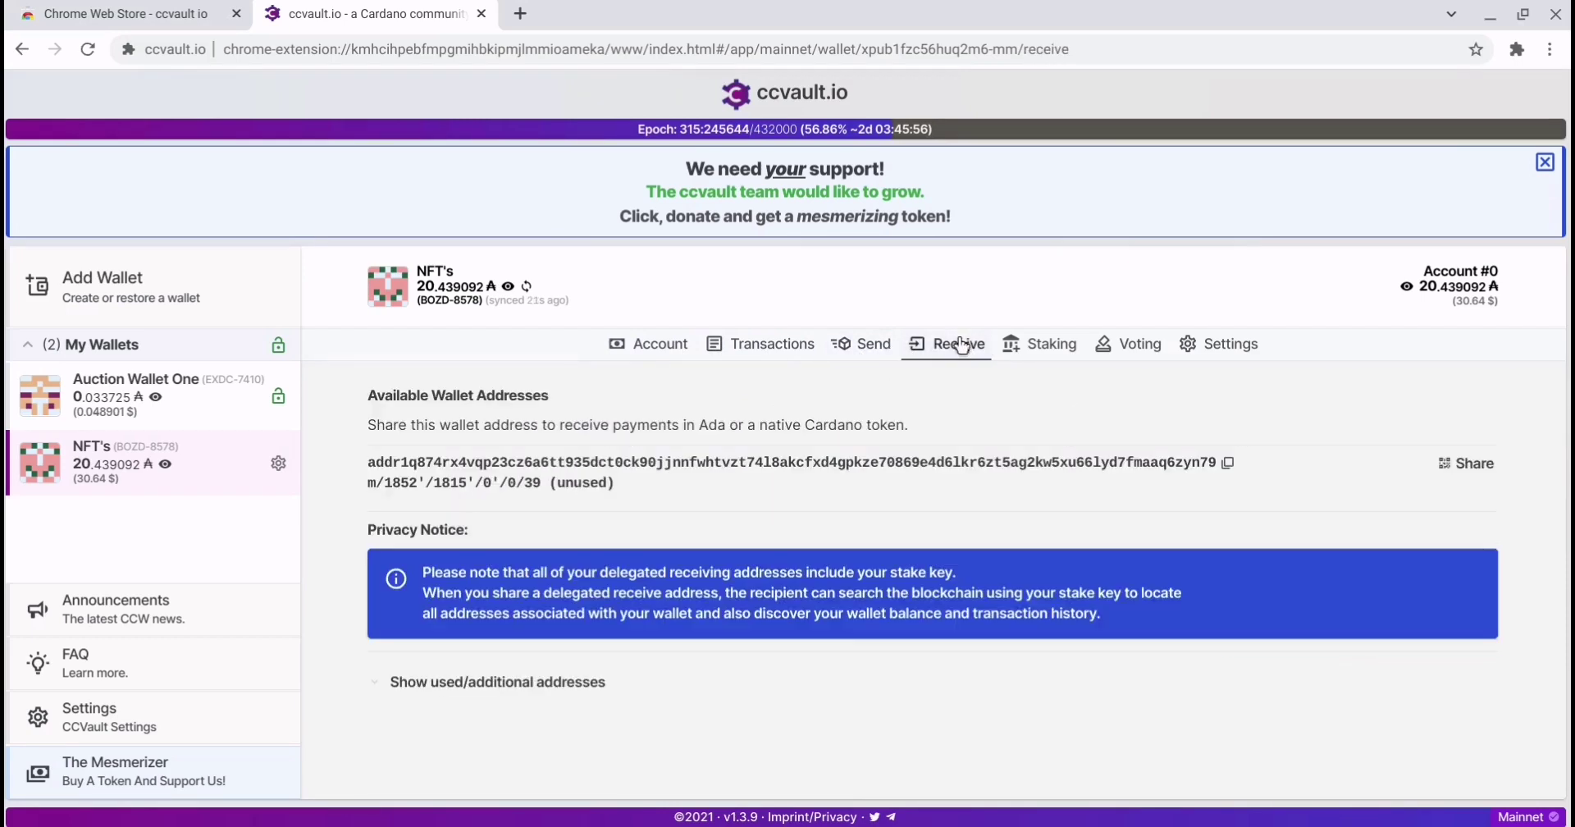
click(1050, 359)
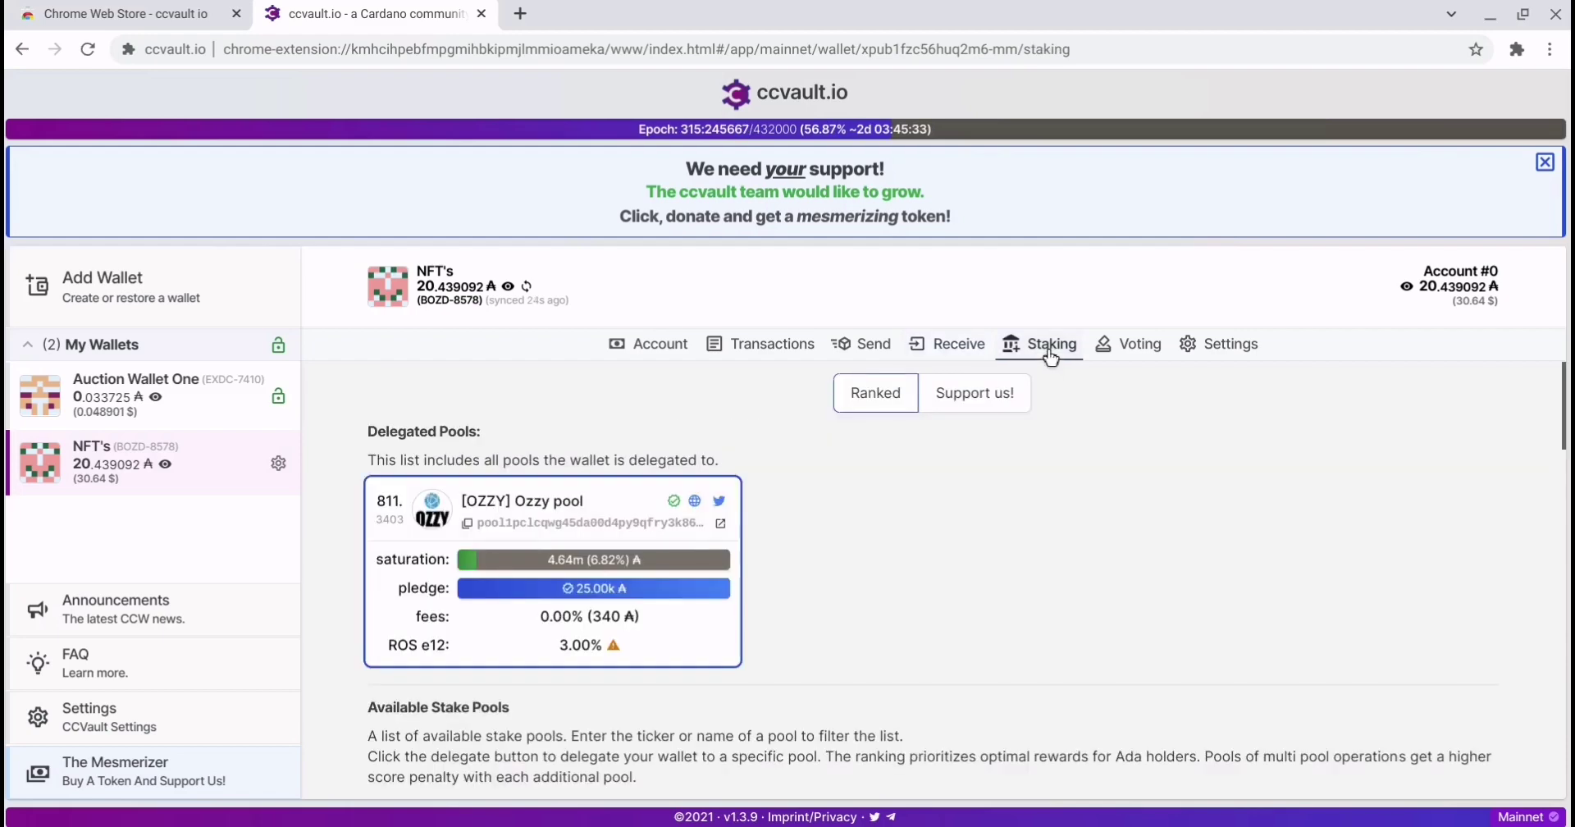
Browse and filter the ranked stake pools, then view Catalyst voting's 500 Ada requirement
scroll(1116, 519, down, 10)
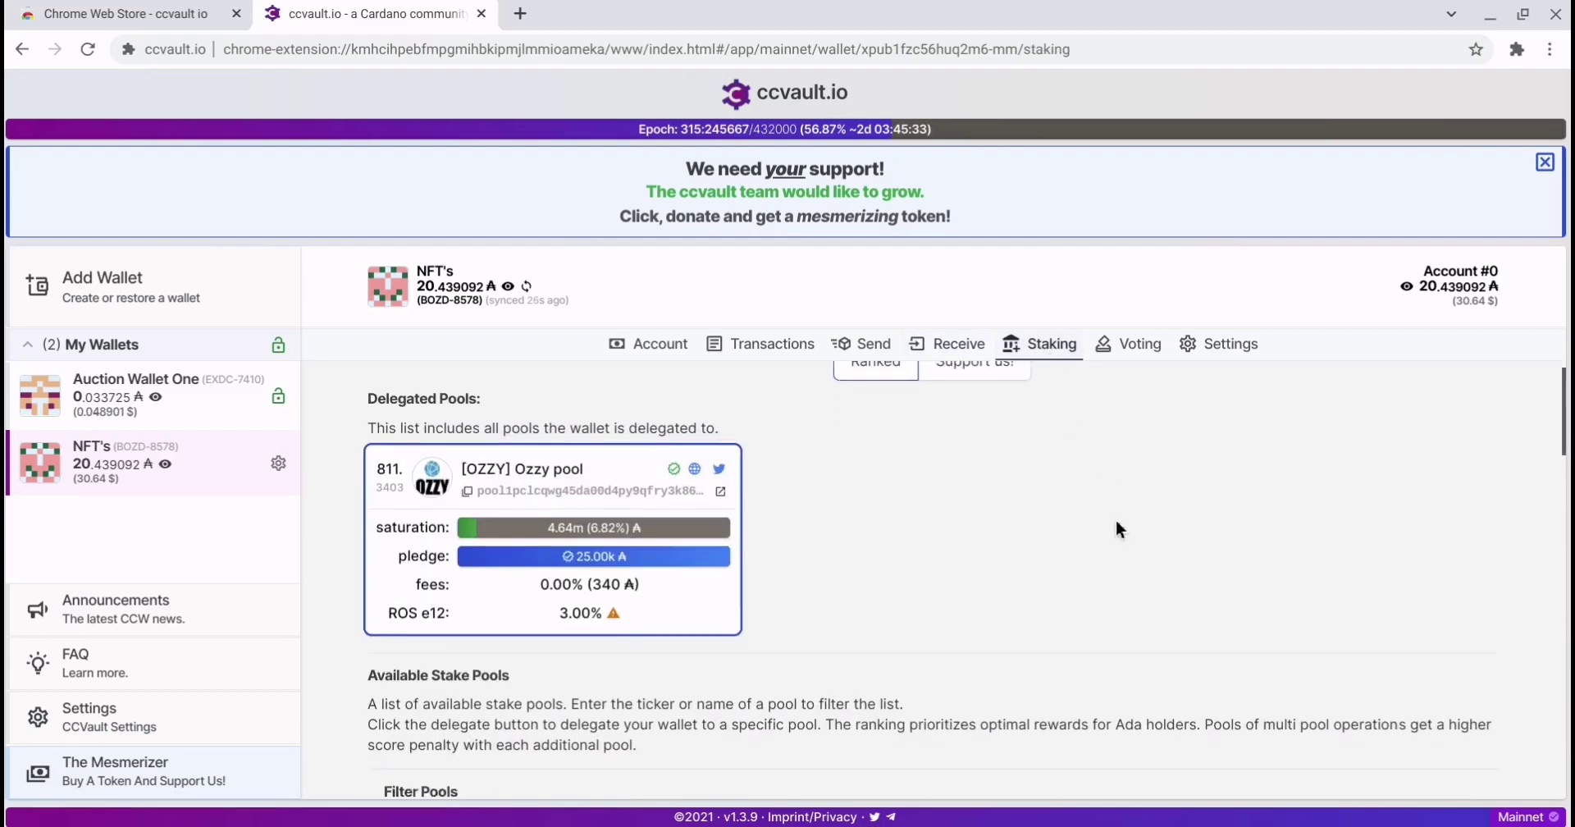
scroll(1115, 520, up, 1)
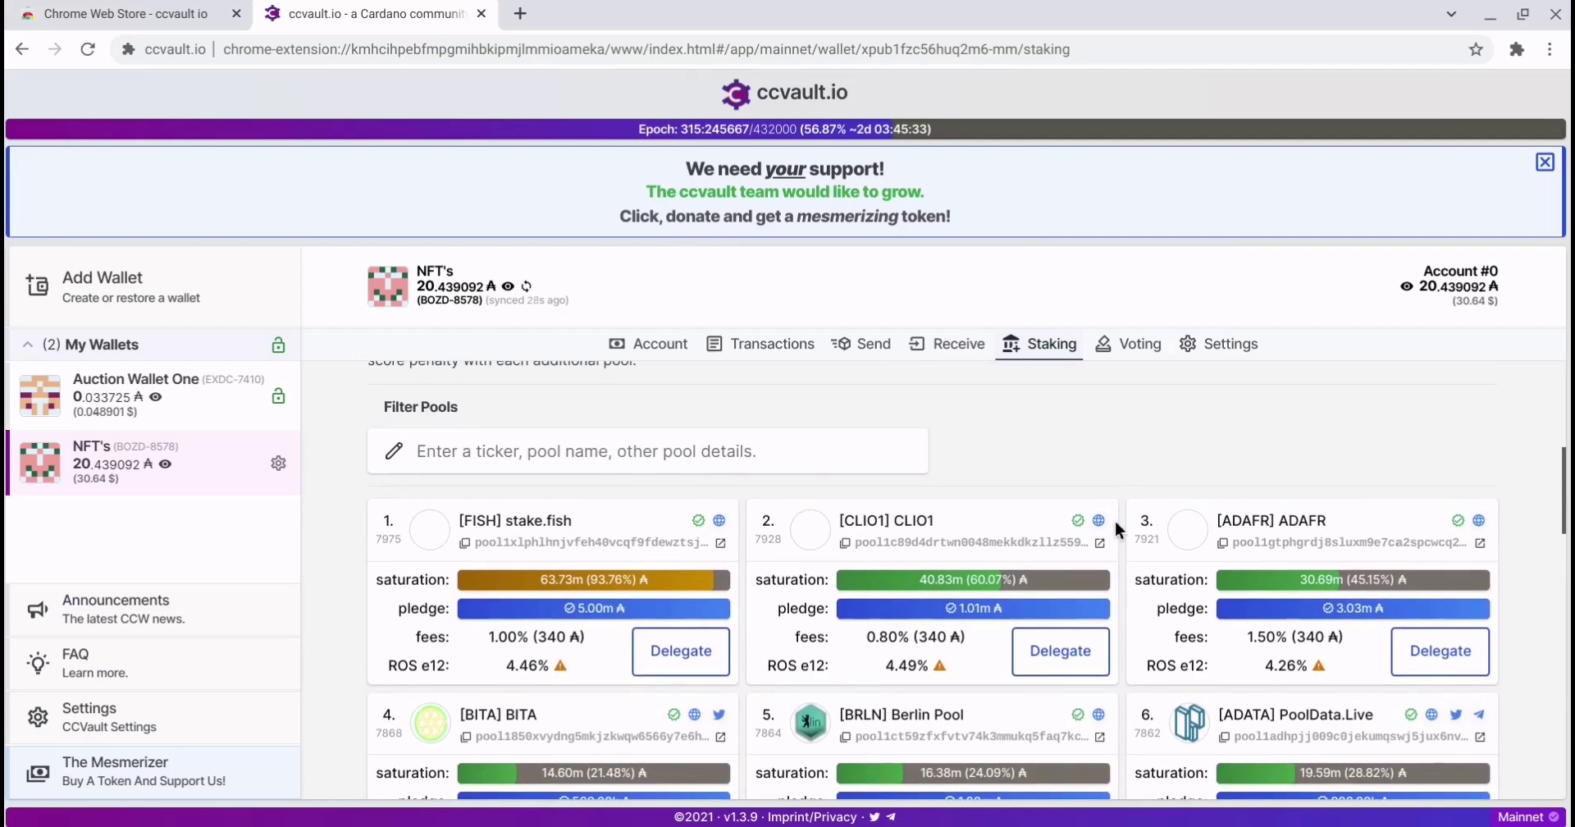
click(695, 453)
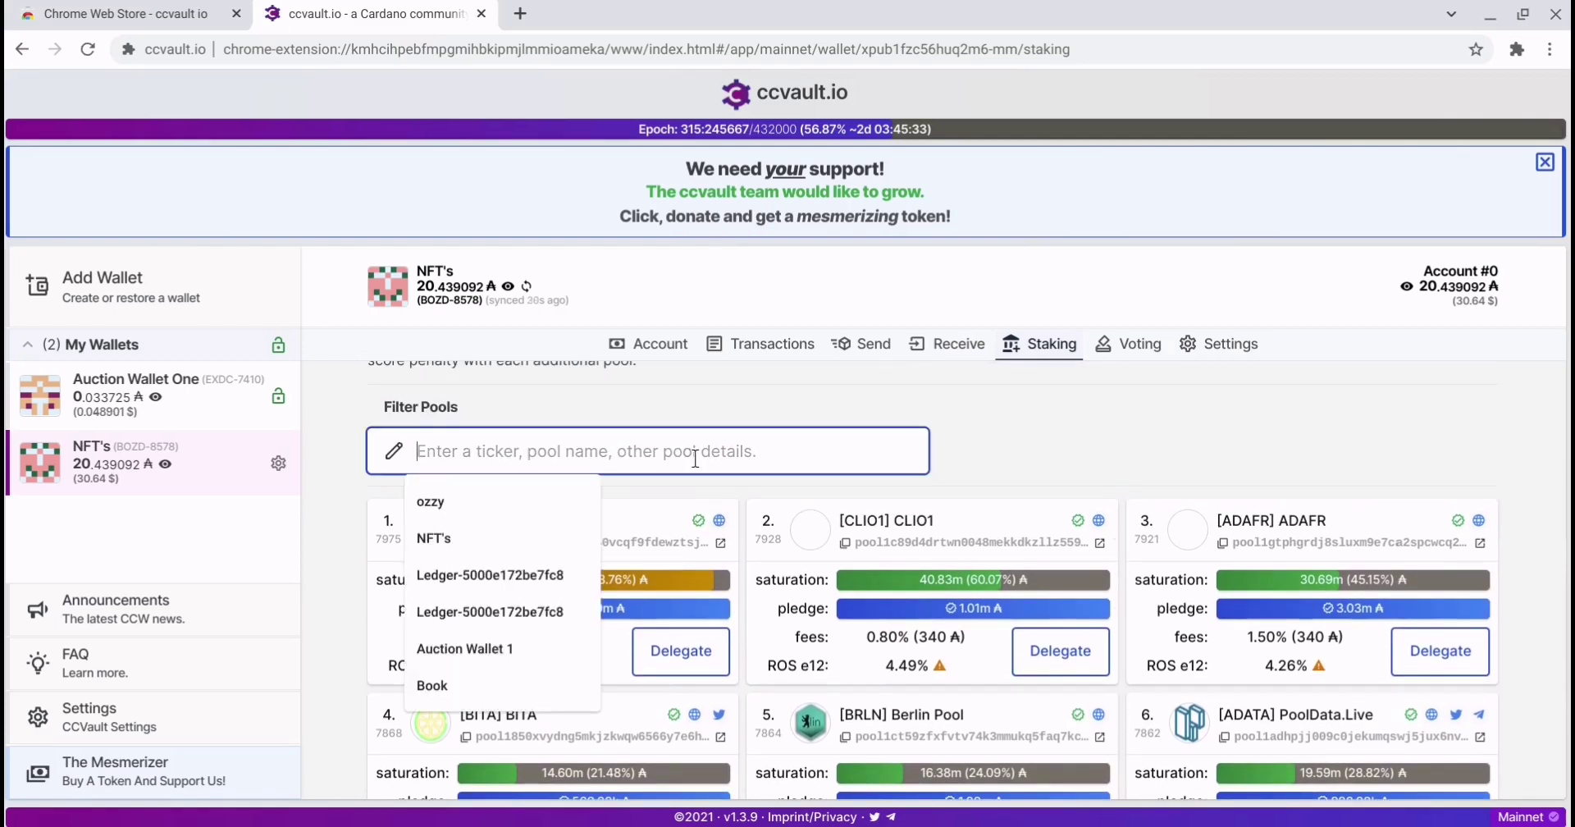
click(1058, 455)
scroll(1065, 454, up, 4)
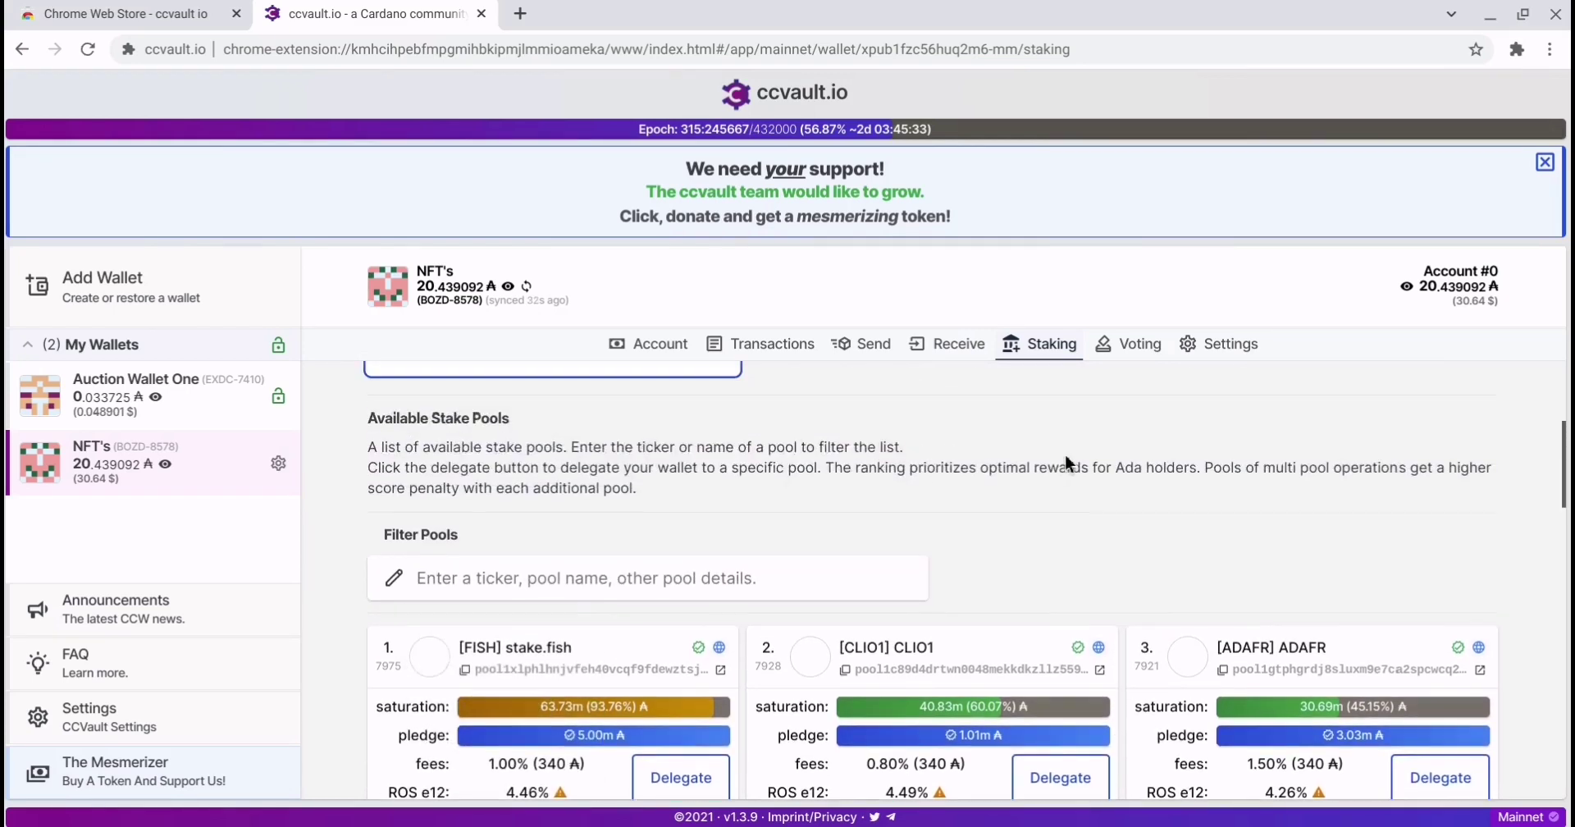
scroll(1030, 482, up, 1)
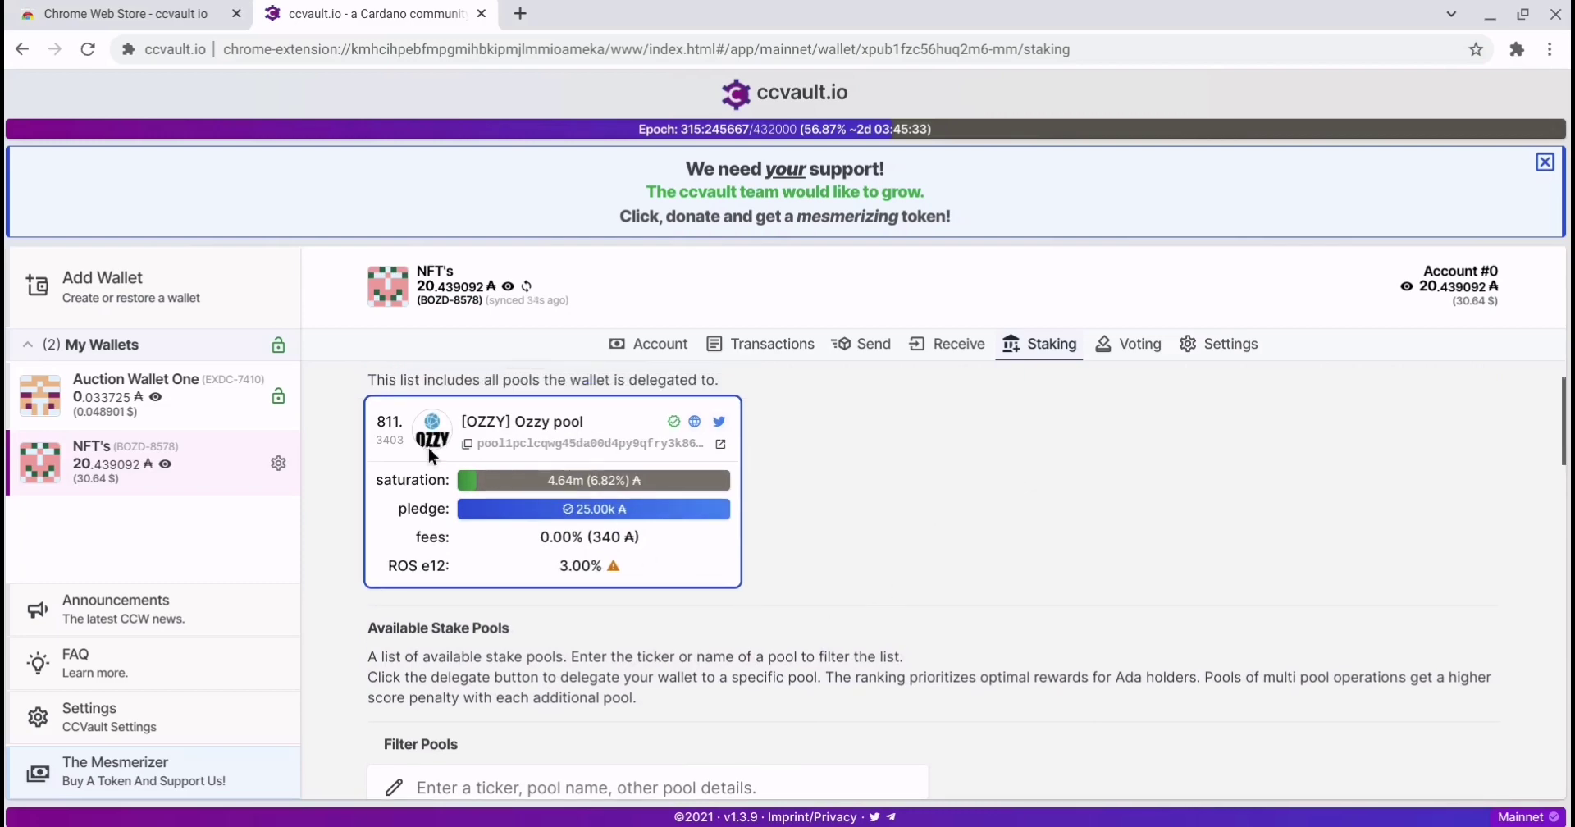
scroll(748, 571, down, 15)
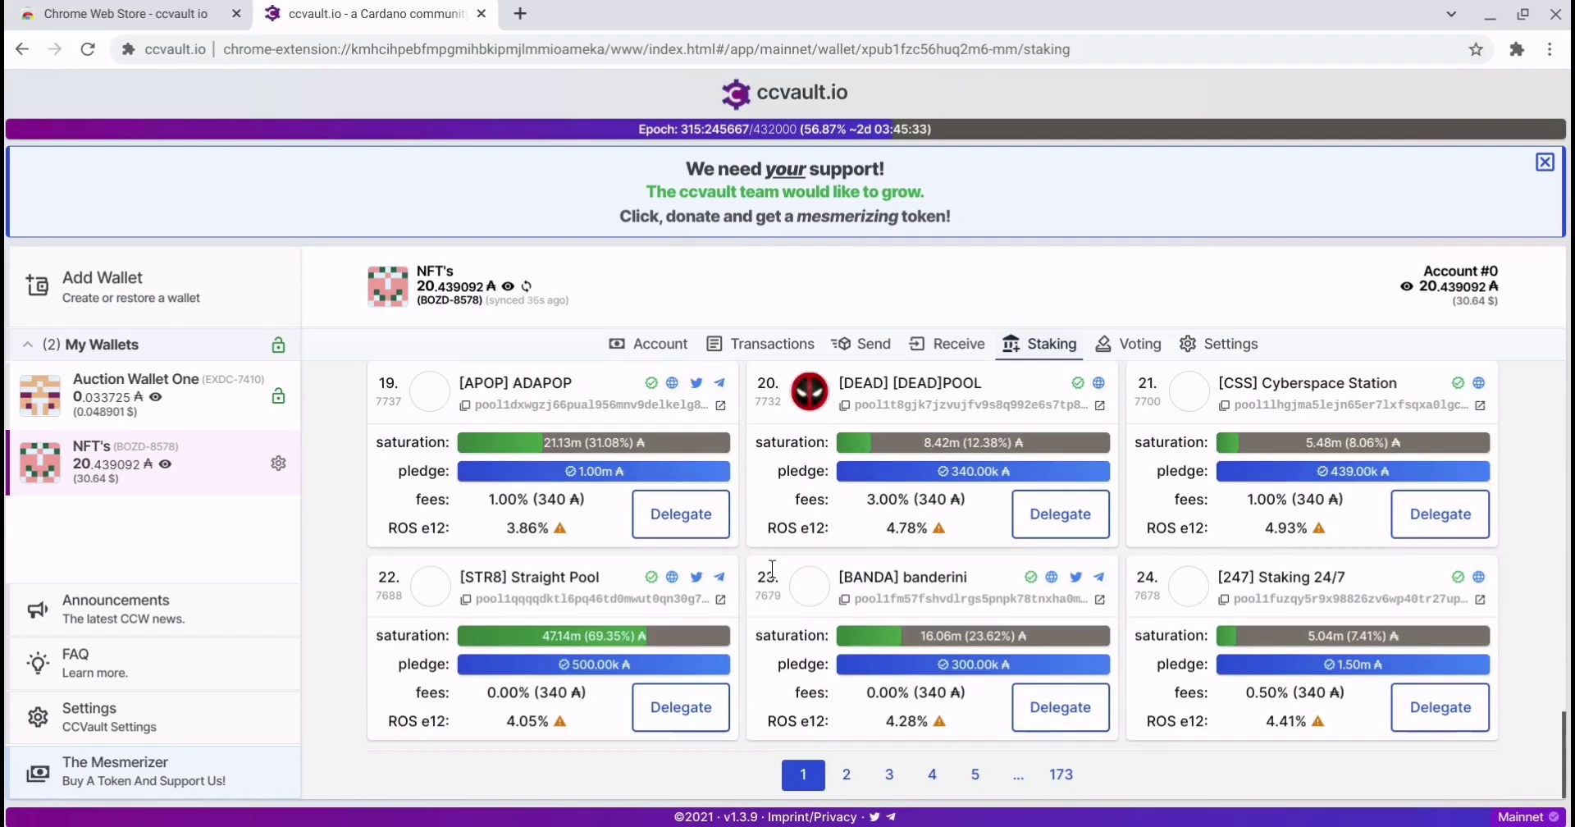
scroll(720, 478, up, 15)
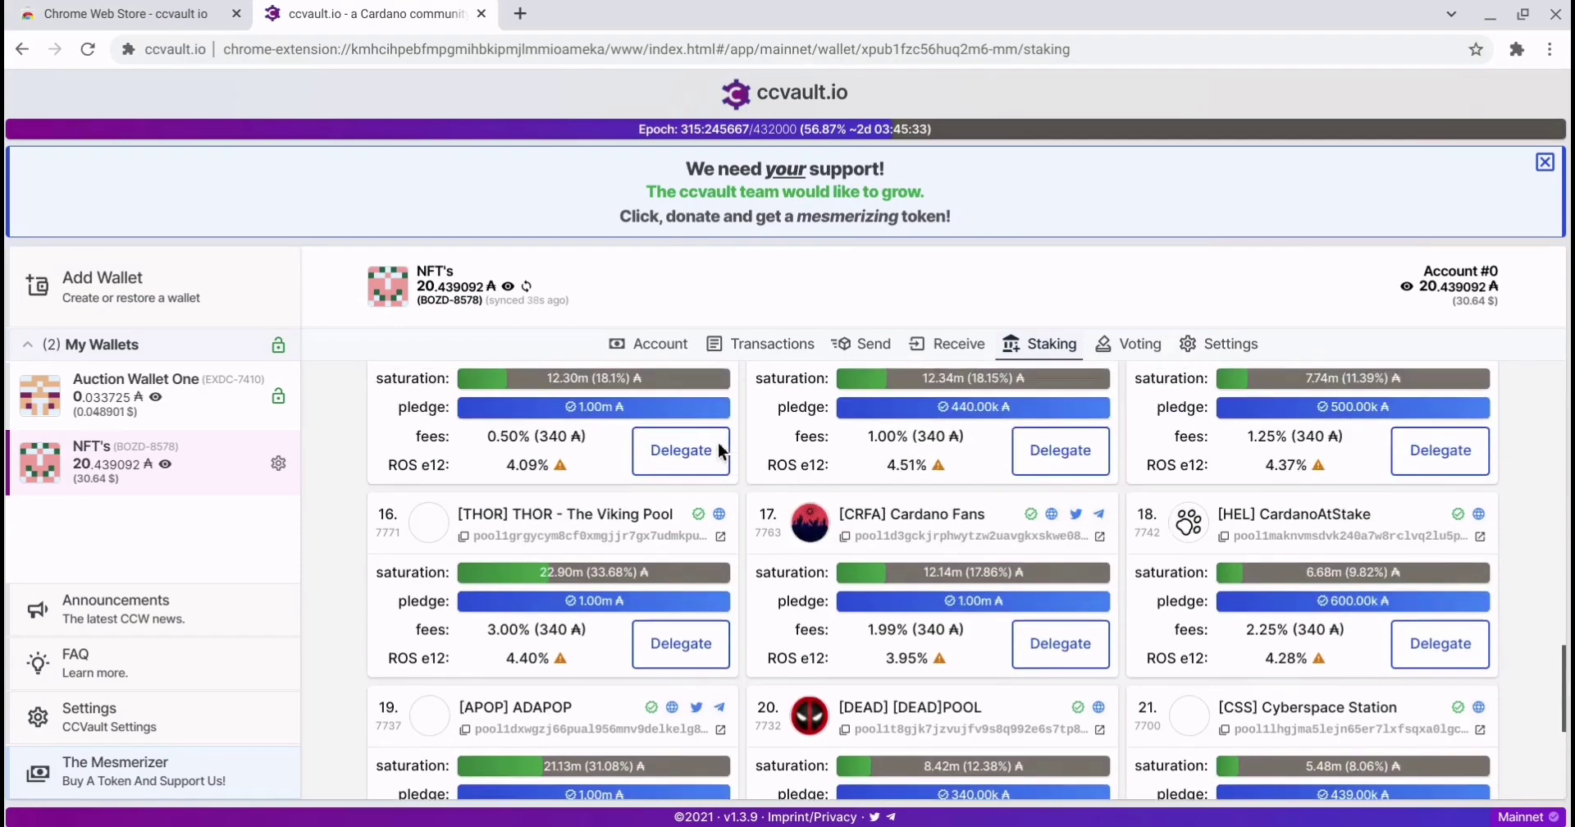
scroll(703, 468, up, 5)
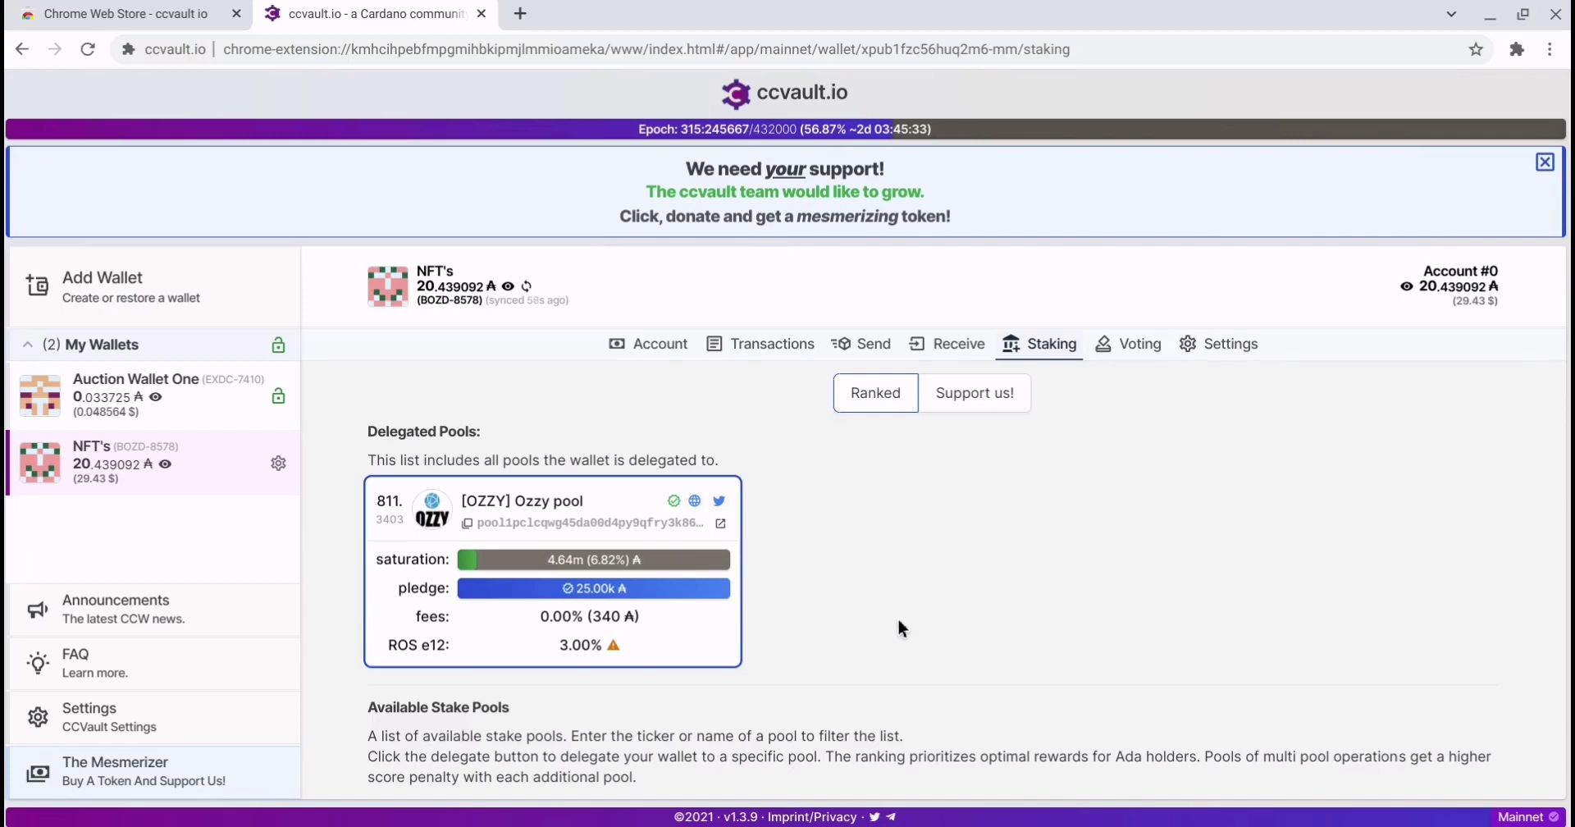
click(1122, 351)
scroll(815, 577, down, 1)
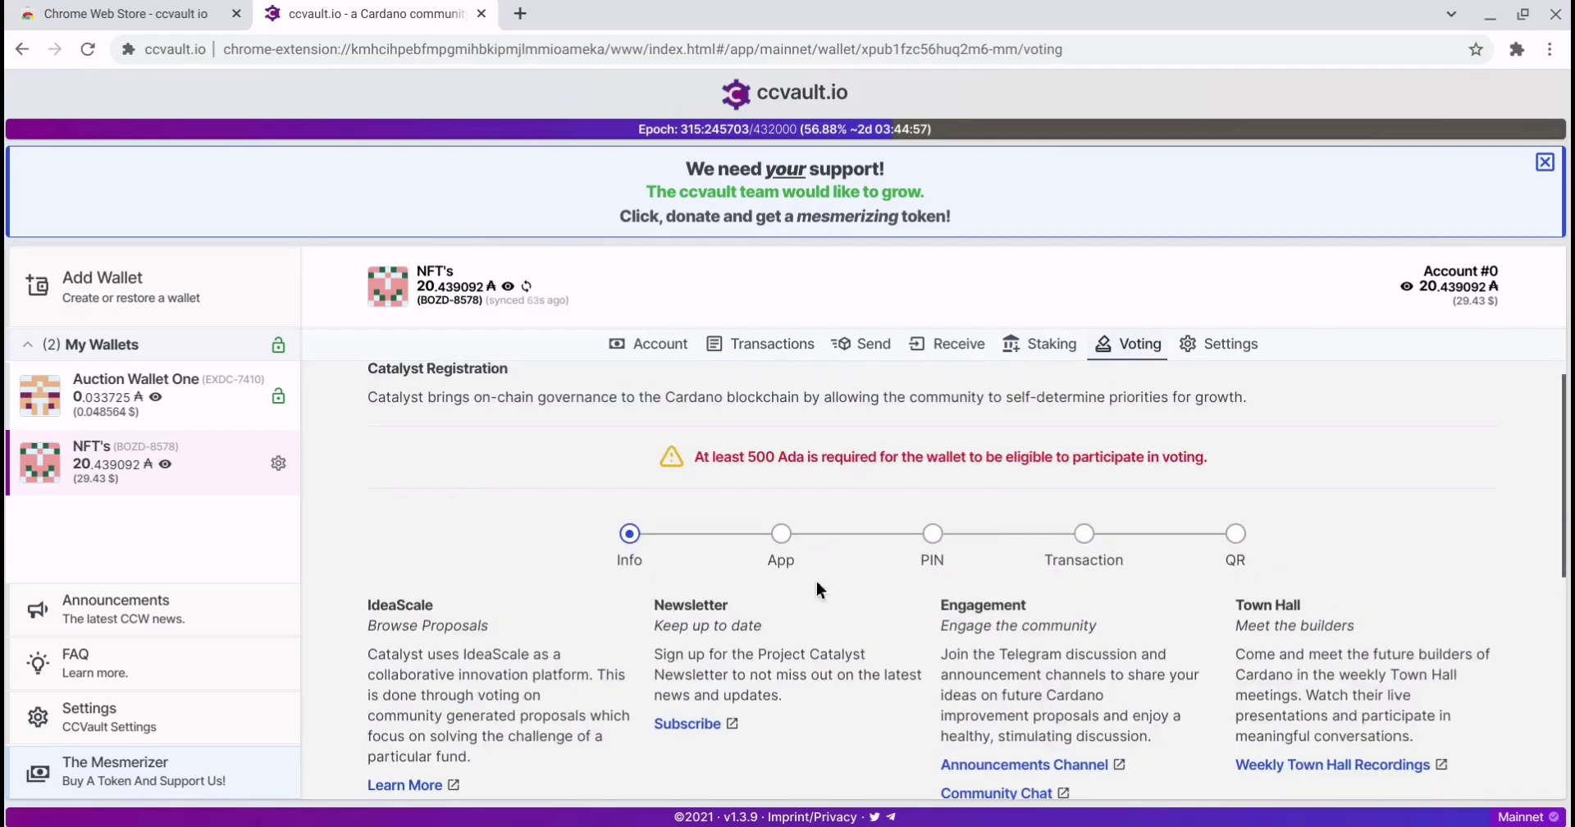
Look through the wallet Settings and Send, then return to the 20.439092 Ada Account summary
scroll(820, 578, up, 1)
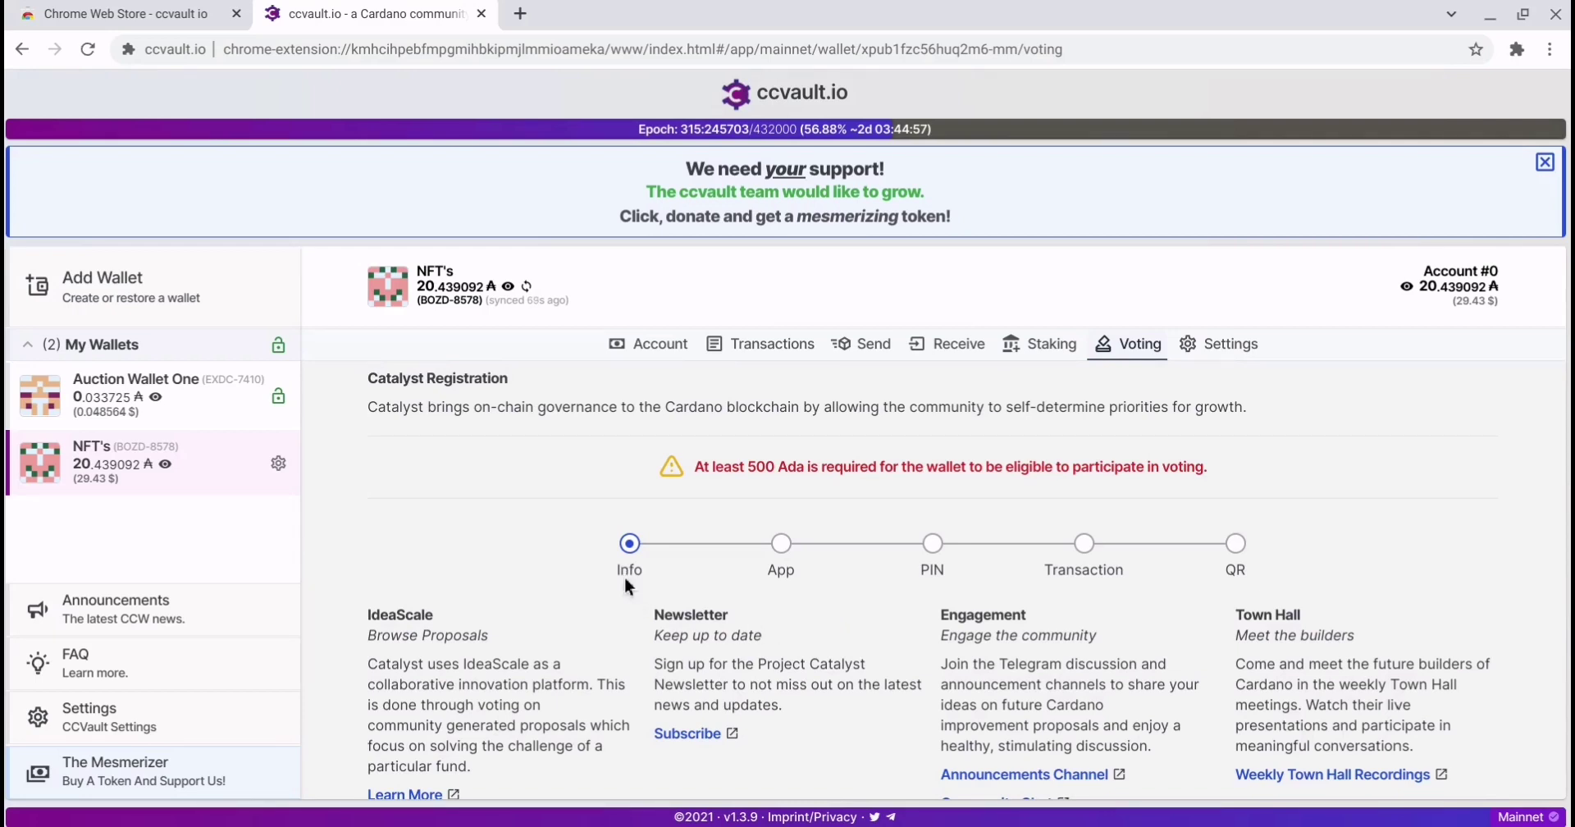
click(1197, 354)
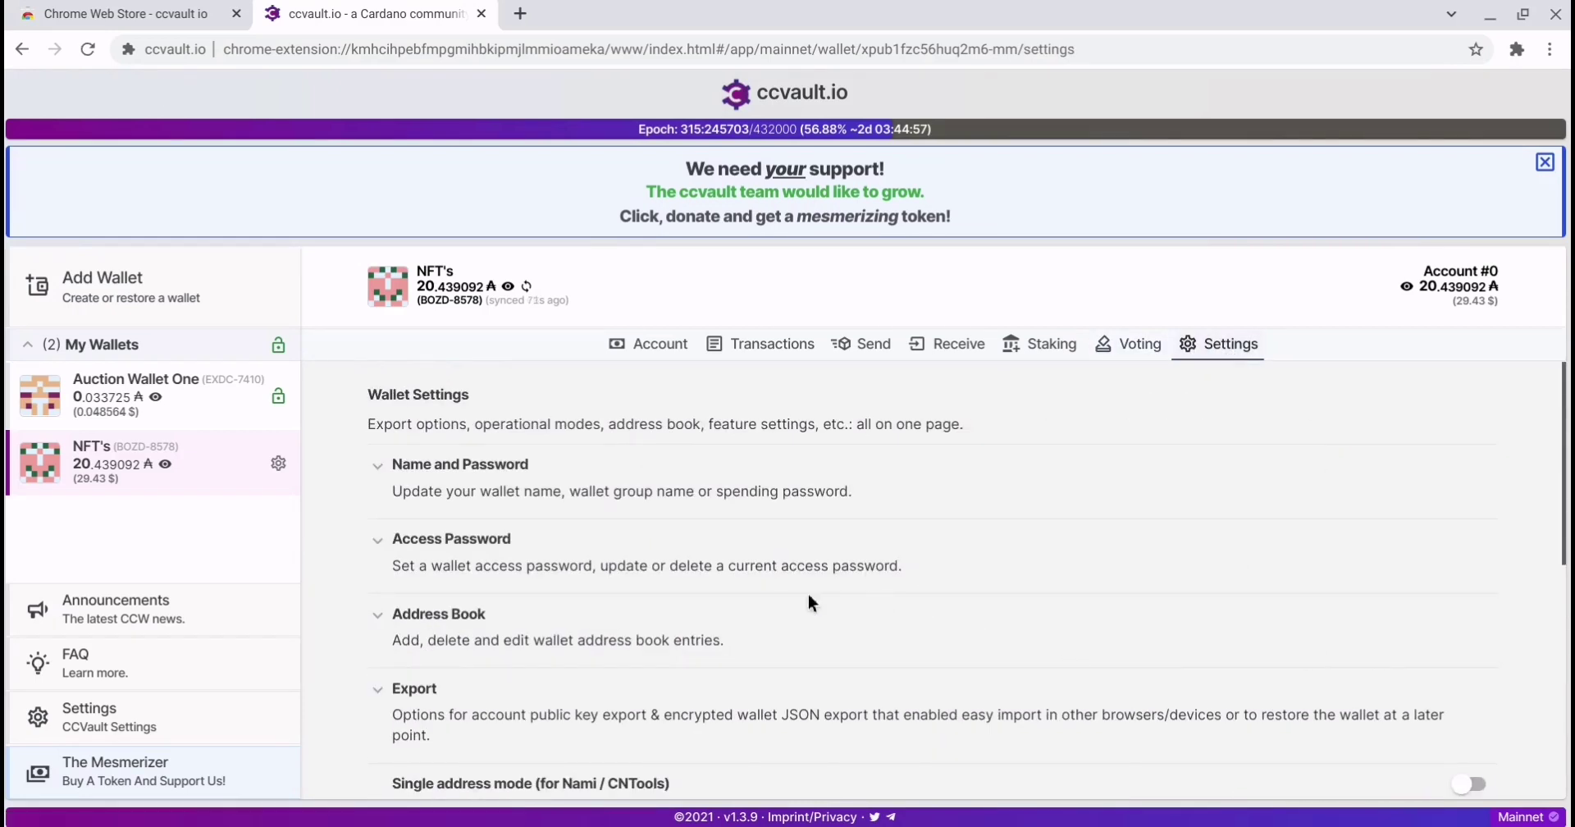
scroll(809, 593, down, 1)
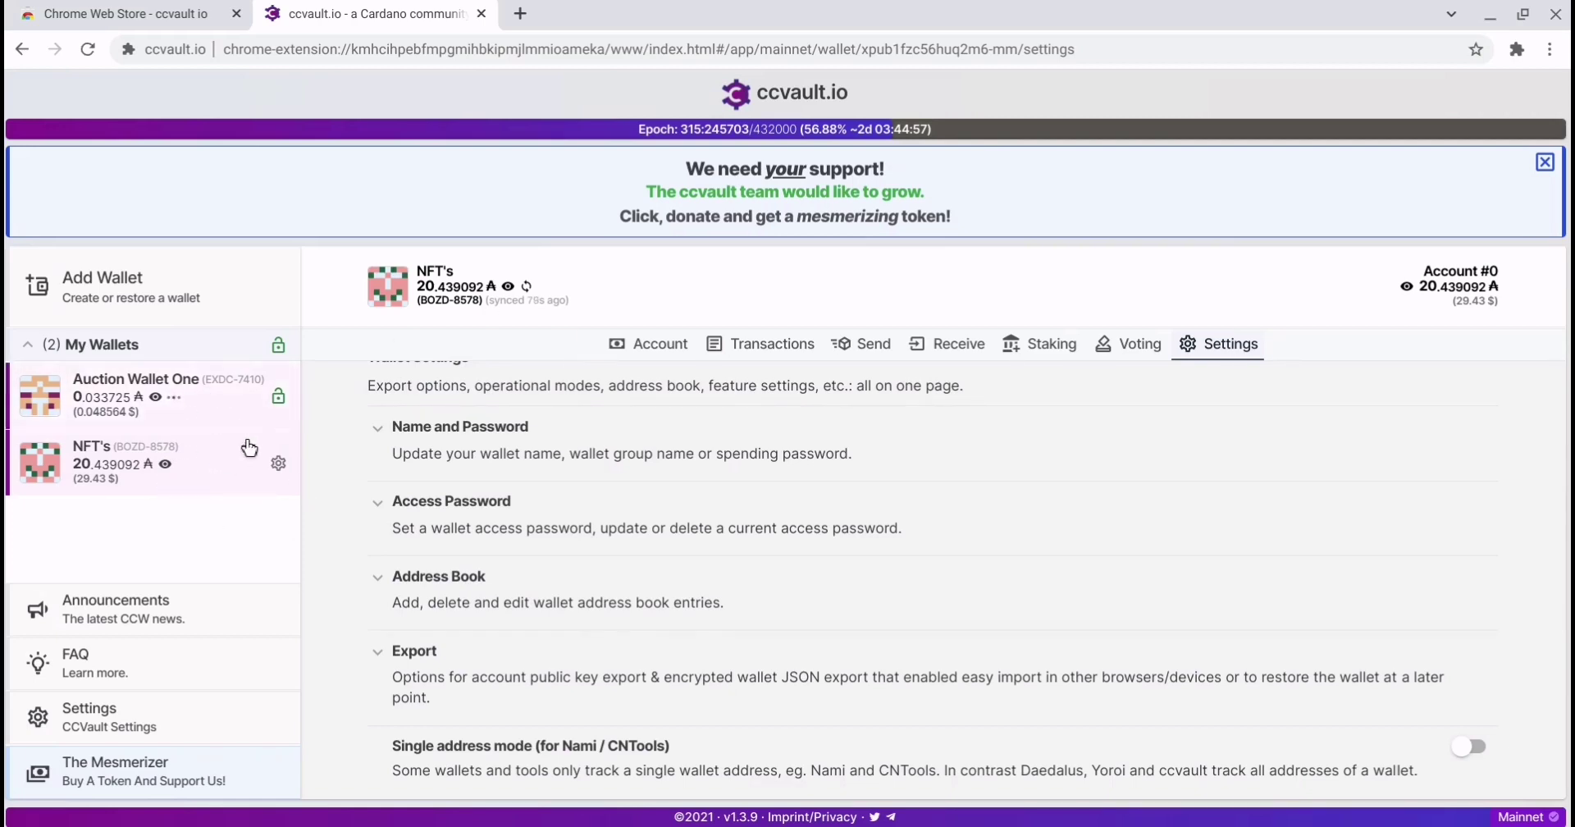
scroll(677, 613, down, 1)
scroll(677, 613, down, 5)
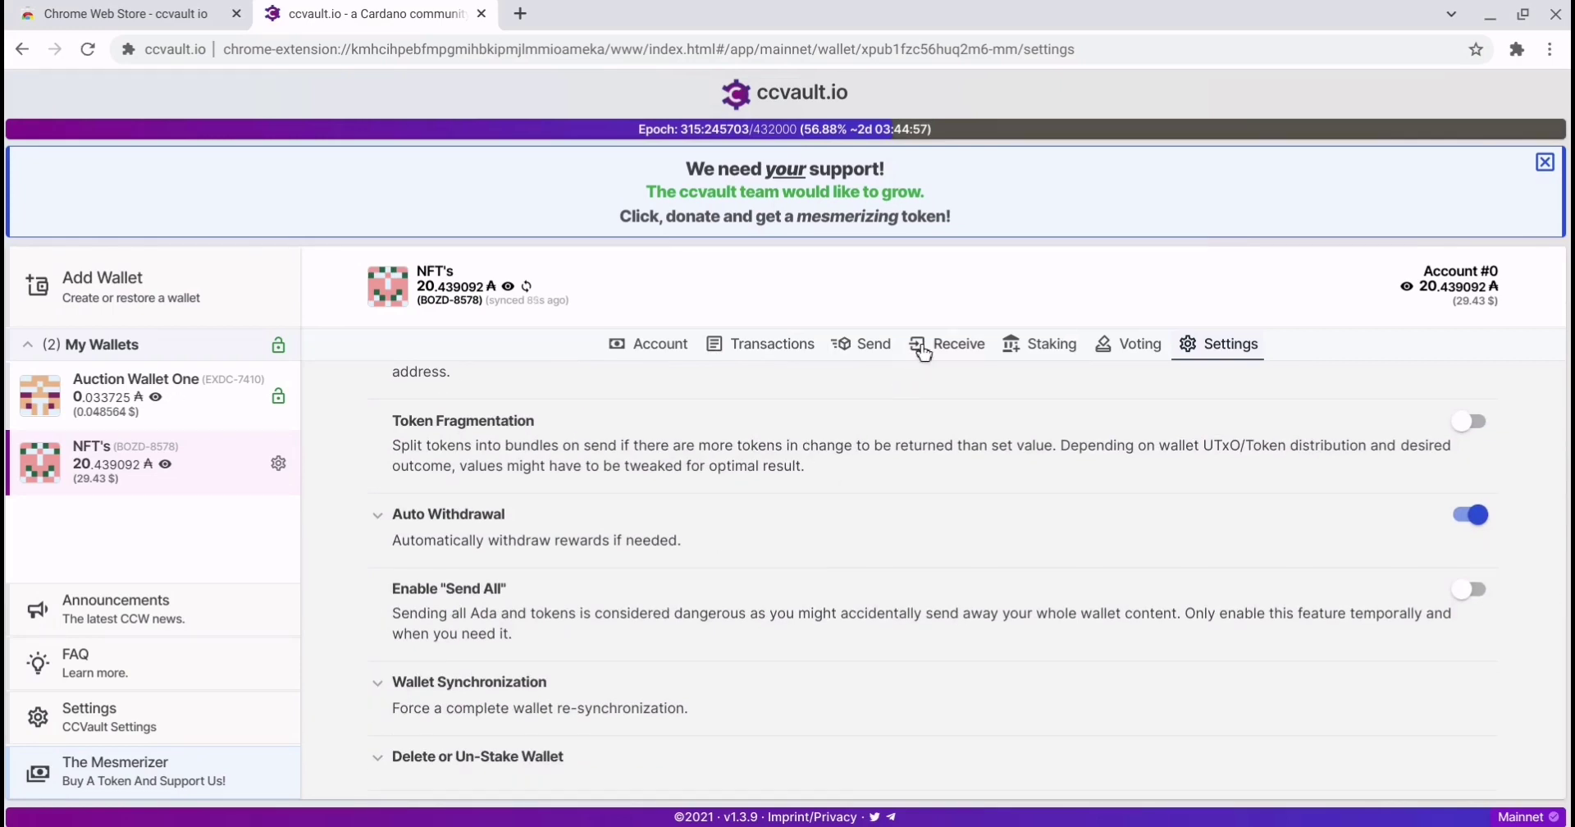
click(876, 358)
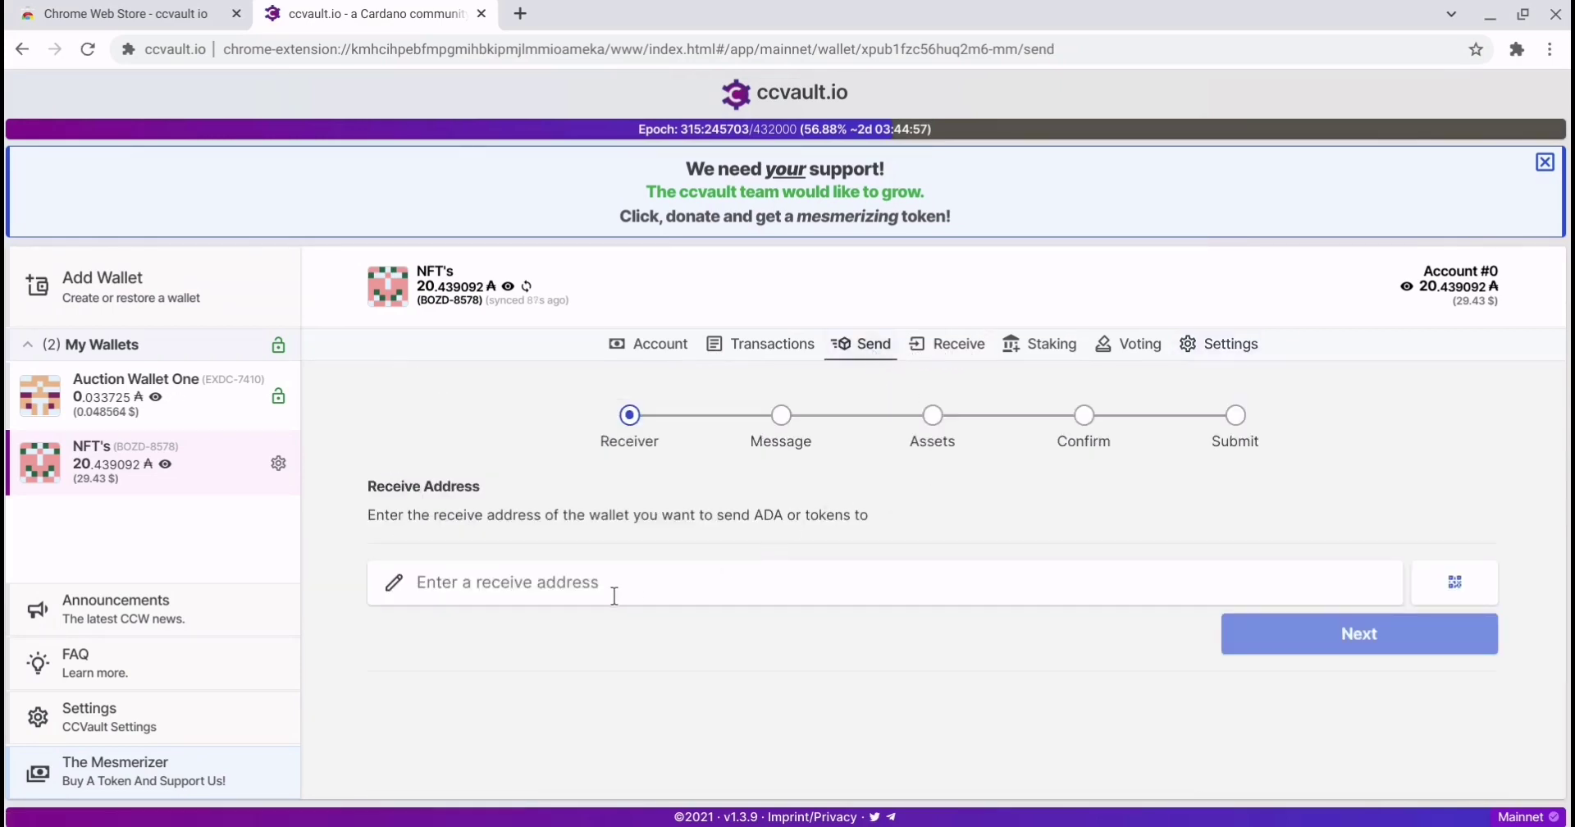
click(656, 346)
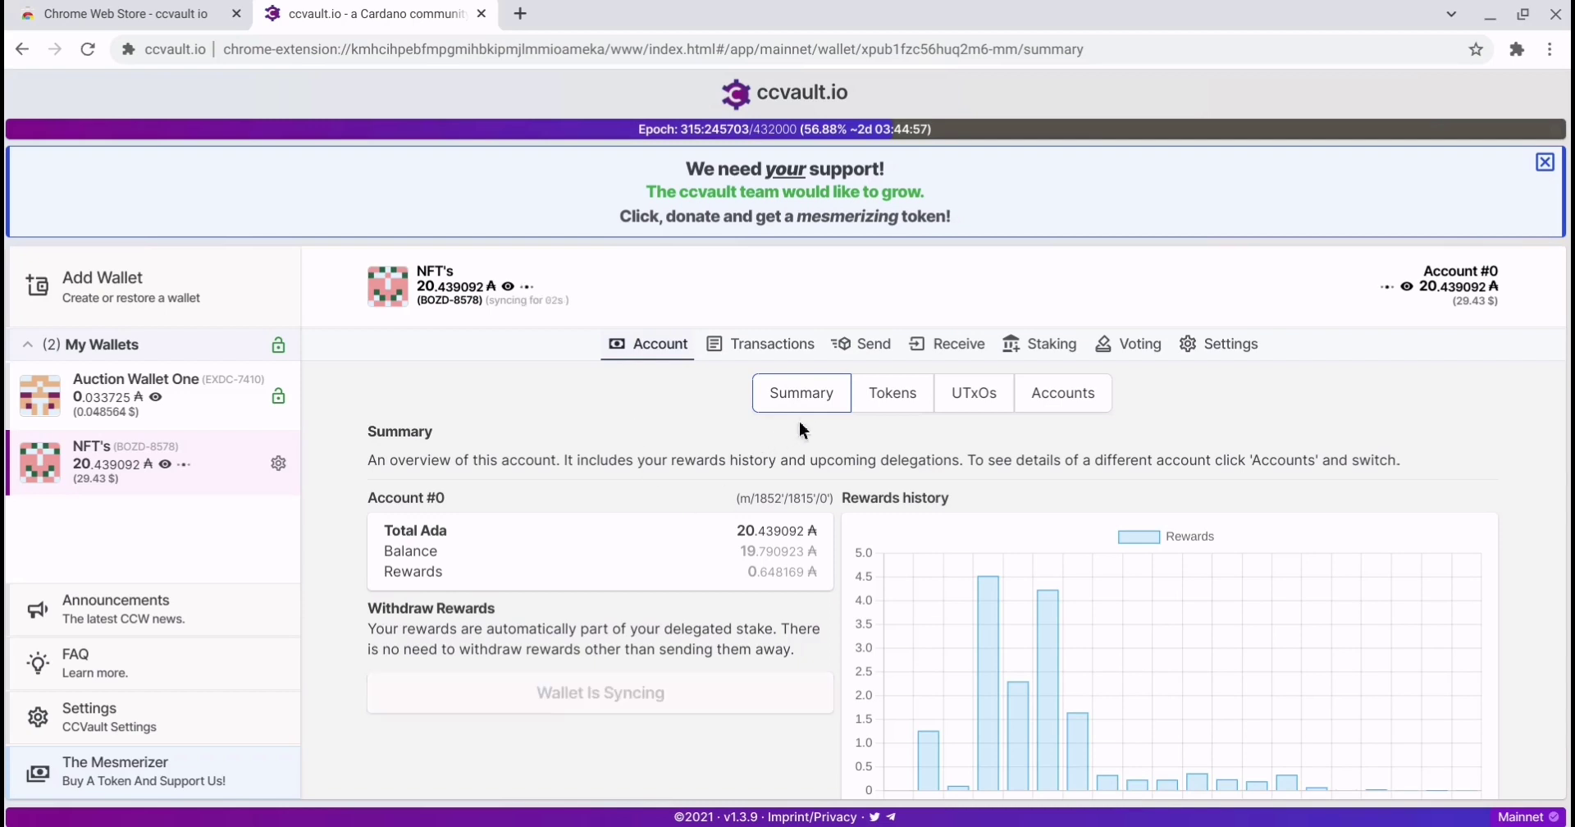
click(890, 393)
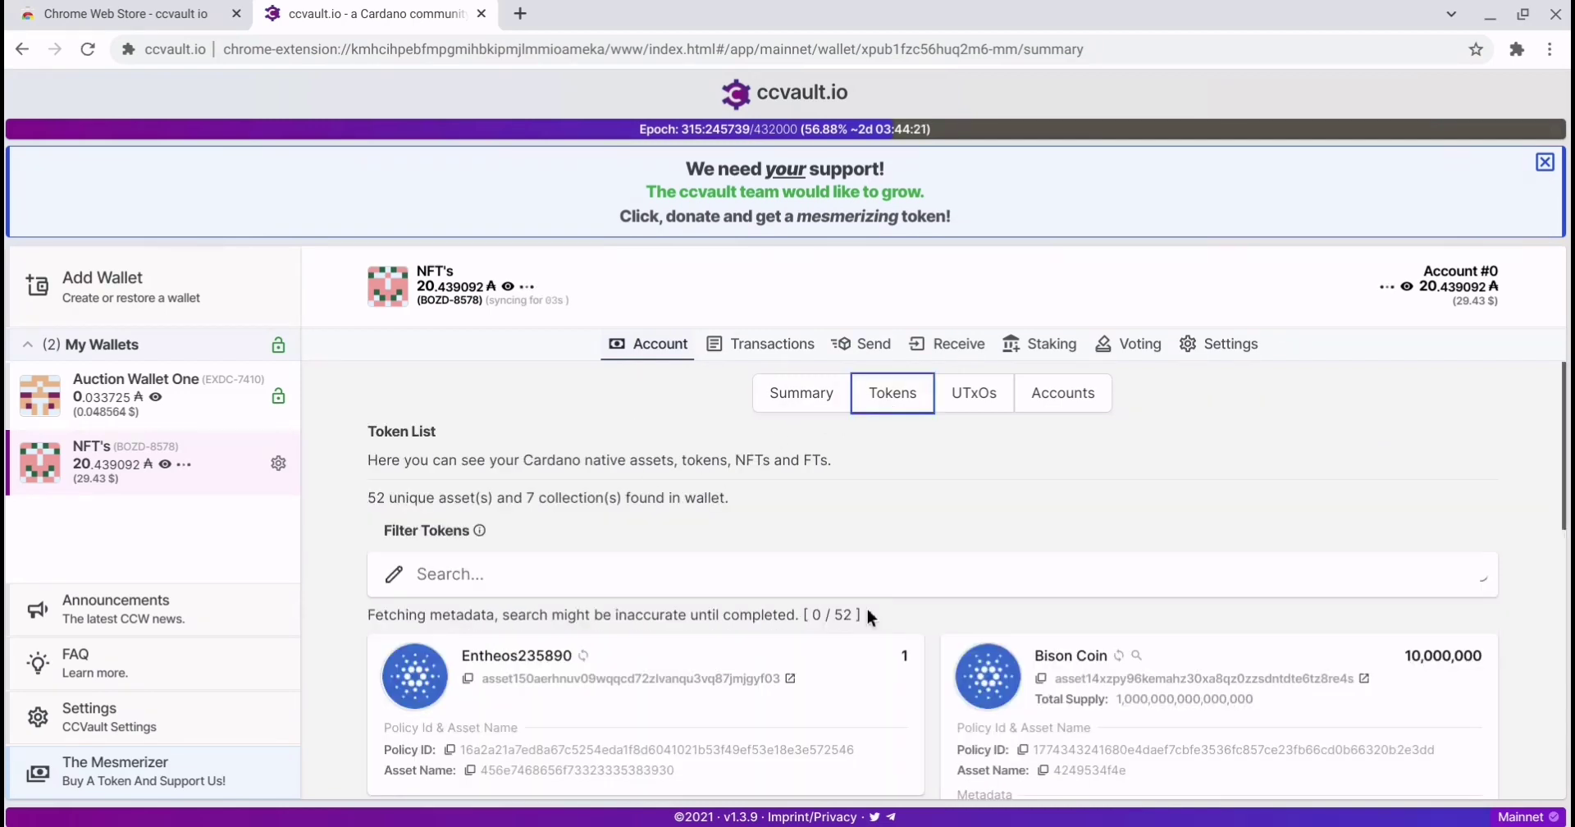
scroll(738, 599, down, 1)
scroll(814, 628, down, 1)
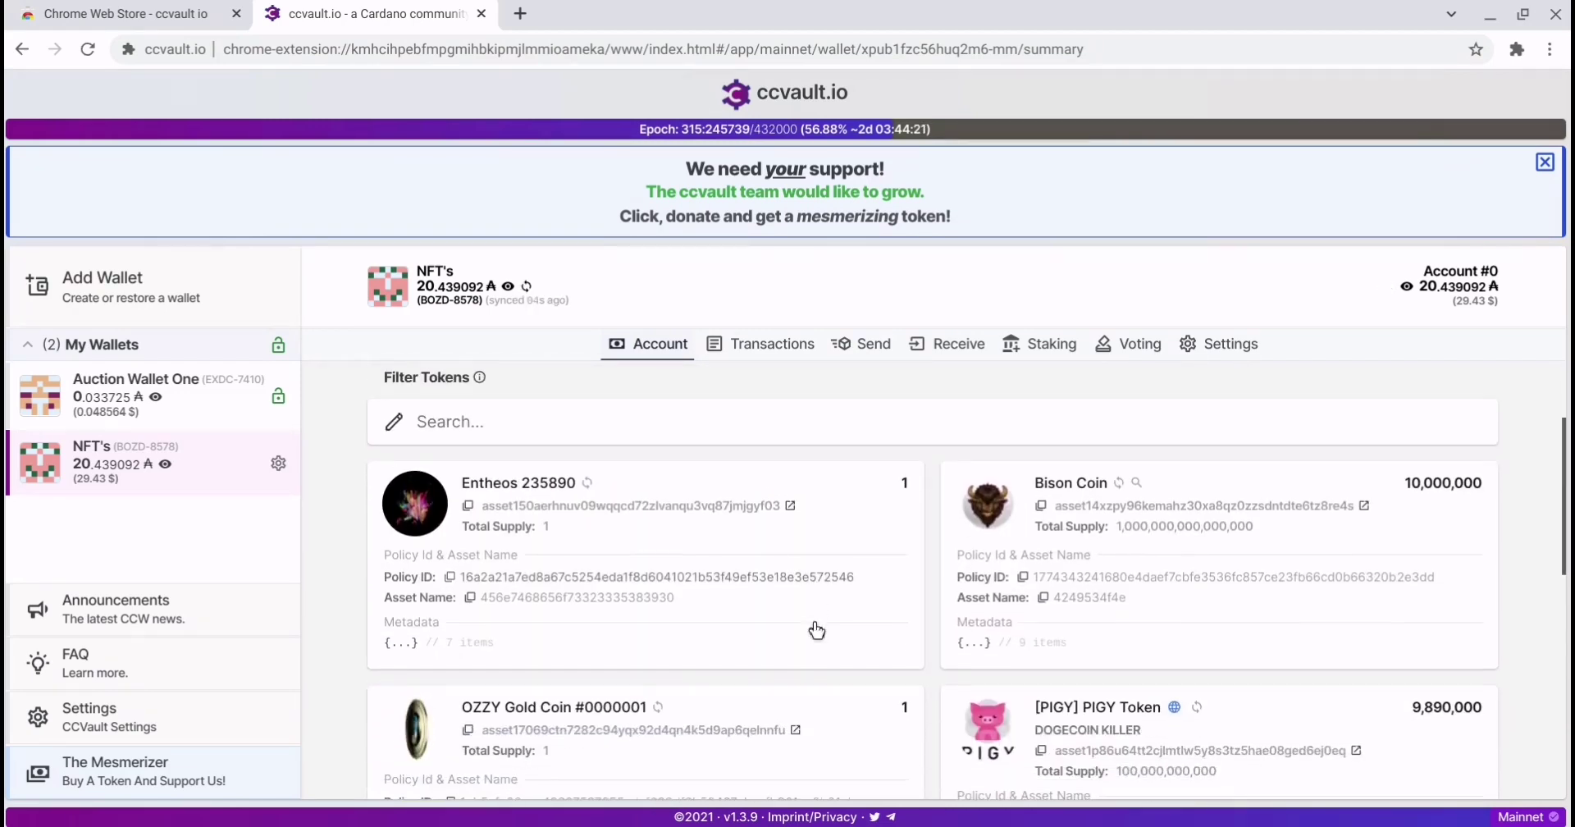
scroll(813, 629, down, 1)
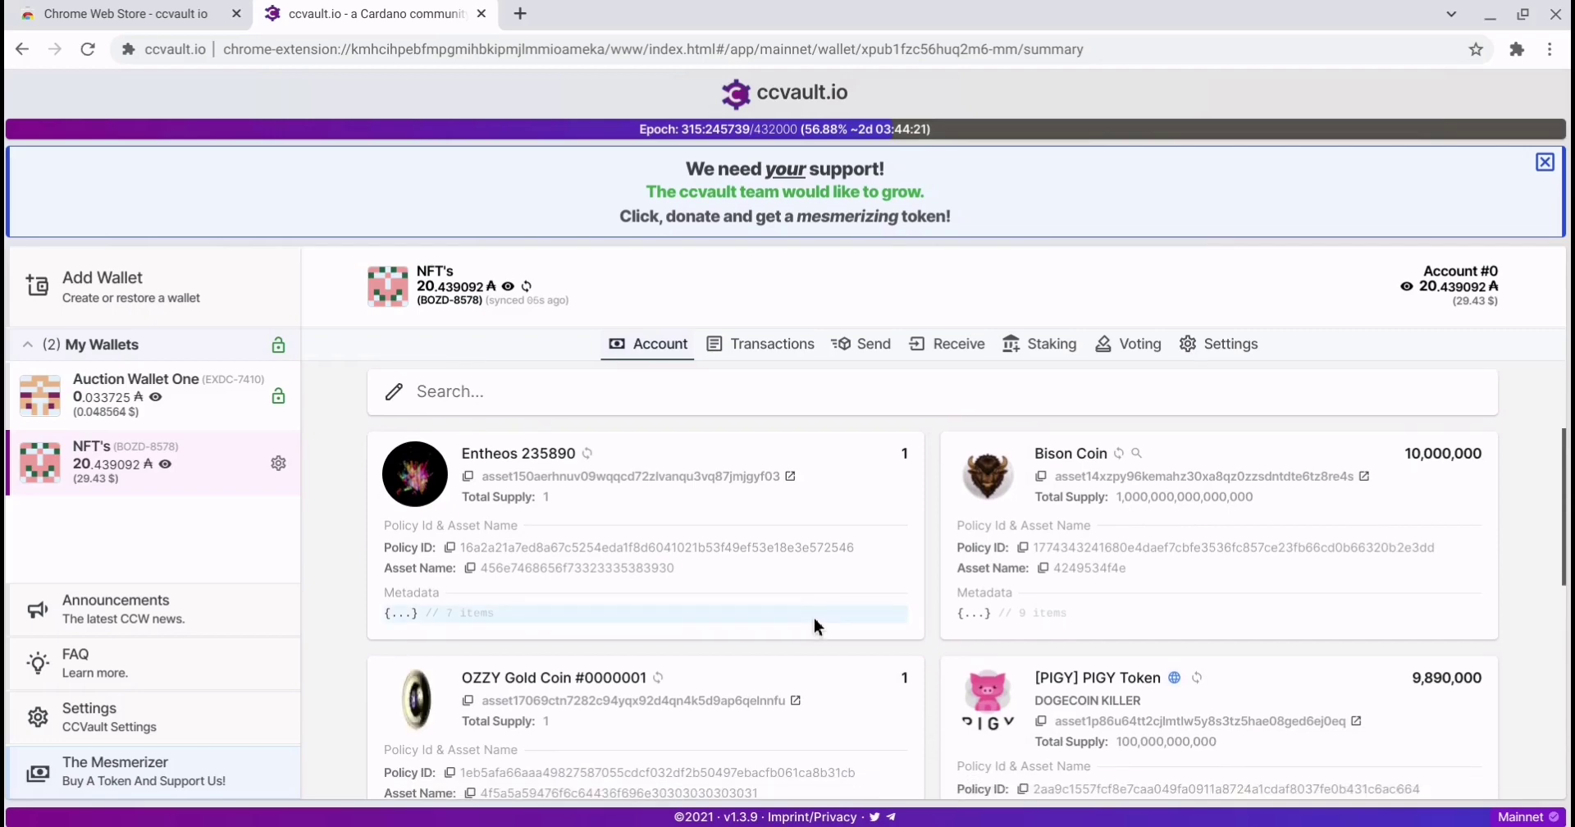
scroll(808, 628, down, 1)
scroll(788, 647, down, 6)
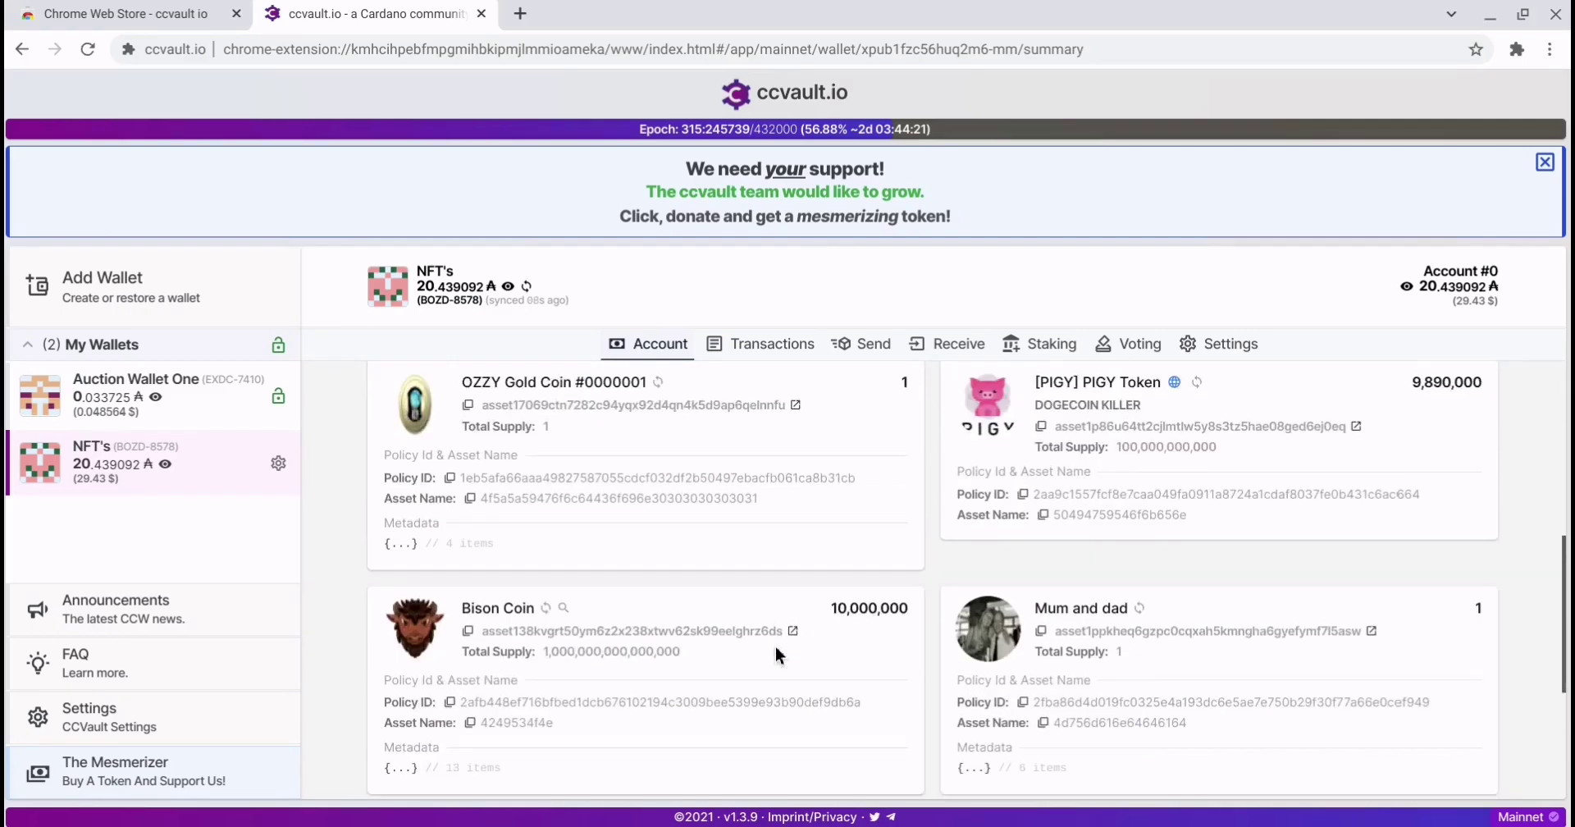
scroll(775, 647, up, 9)
click(976, 391)
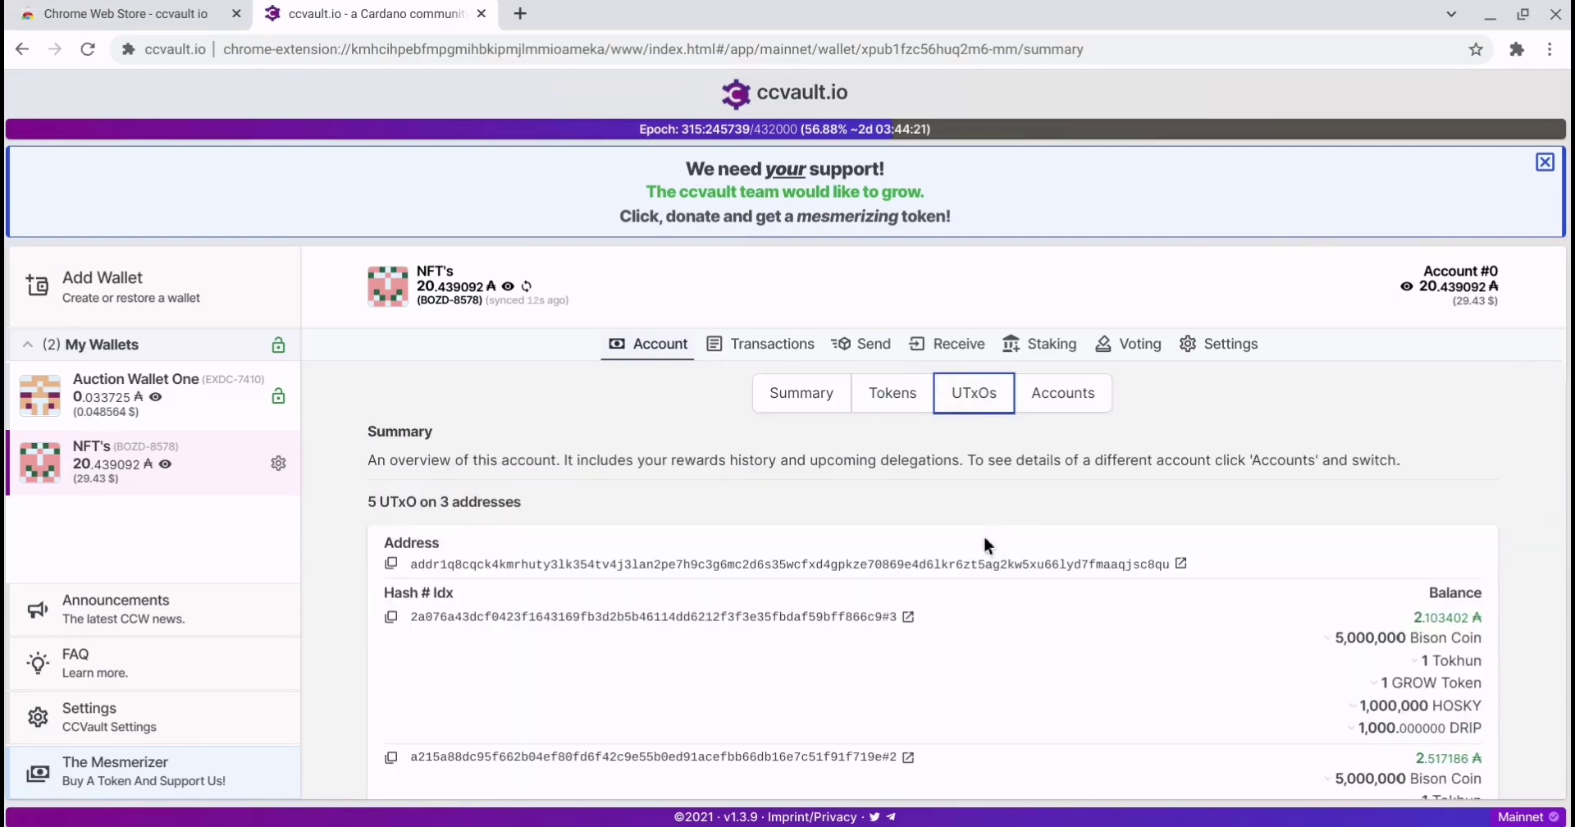
Review the UTxOs, then list Account #0: 20.439092 Ada, 0.648169 rewards, delegated to Ozzy
scroll(976, 541, down, 5)
scroll(1009, 484, up, 4)
scroll(1035, 422, up, 1)
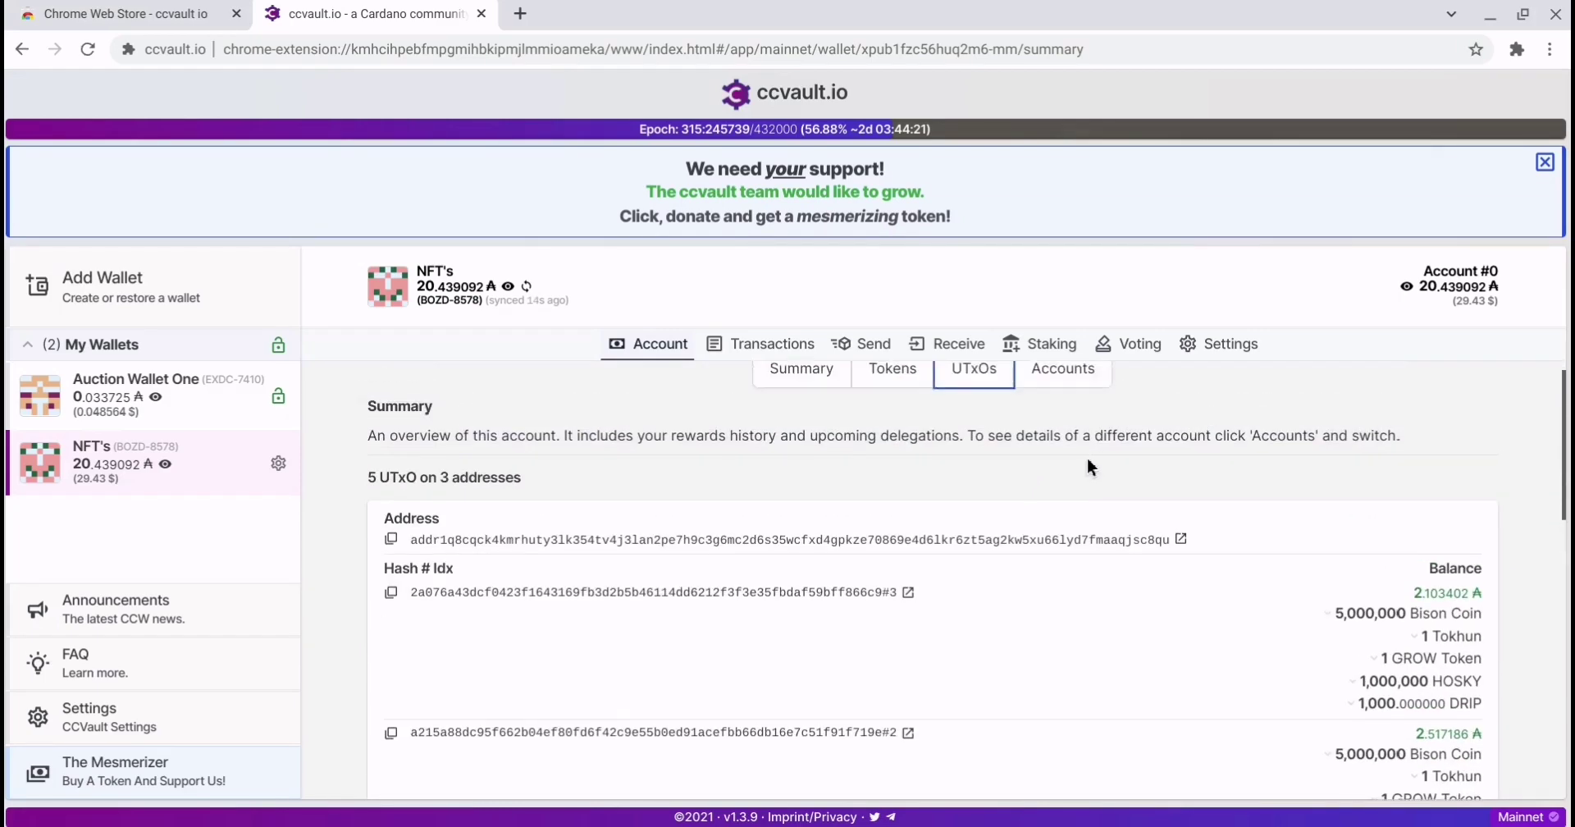
click(1061, 394)
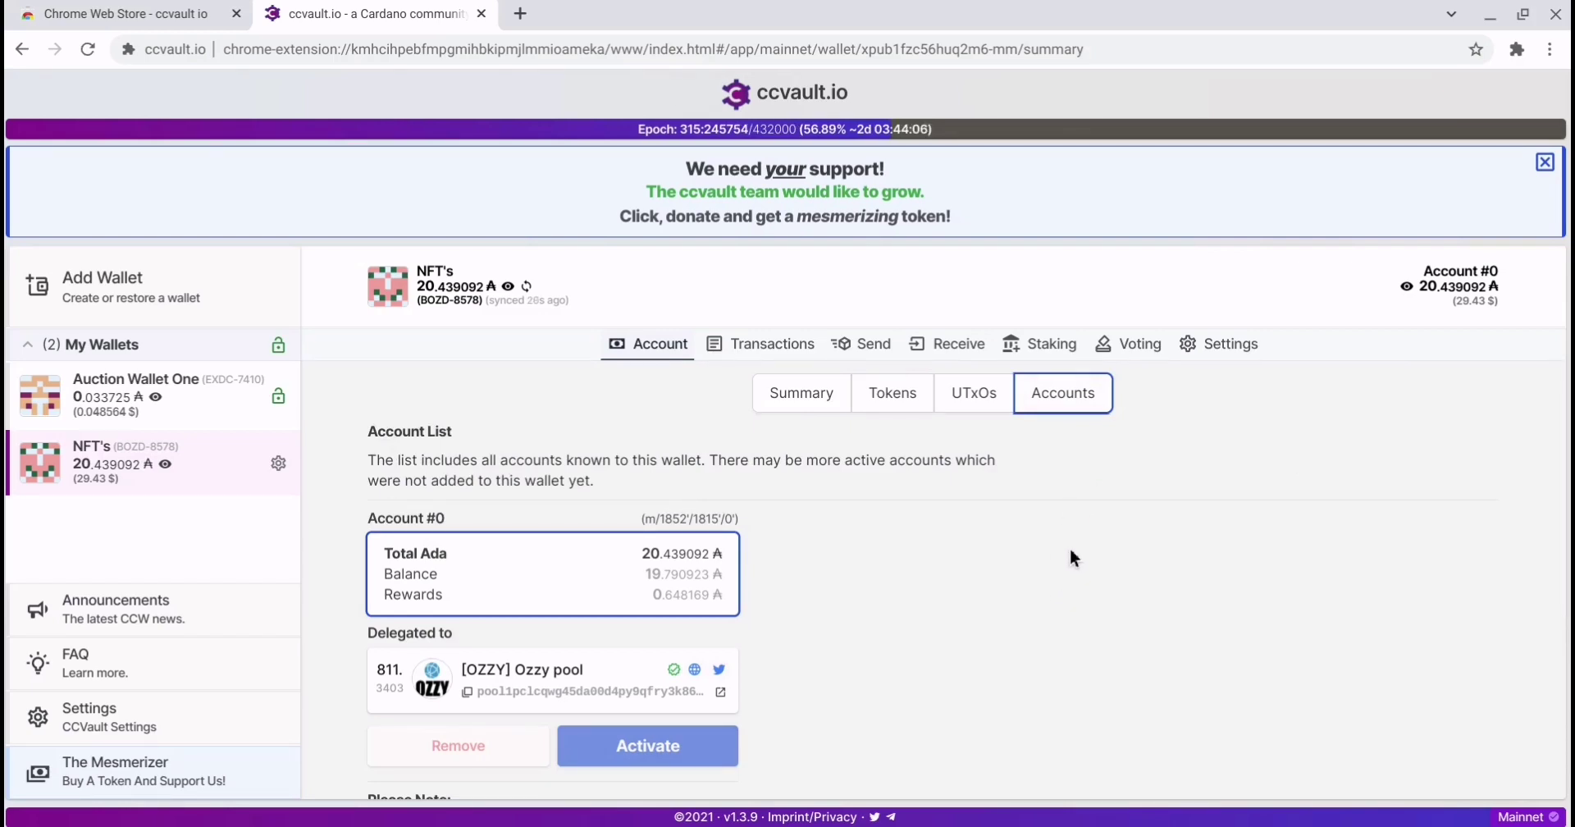
scroll(1067, 535, down, 1)
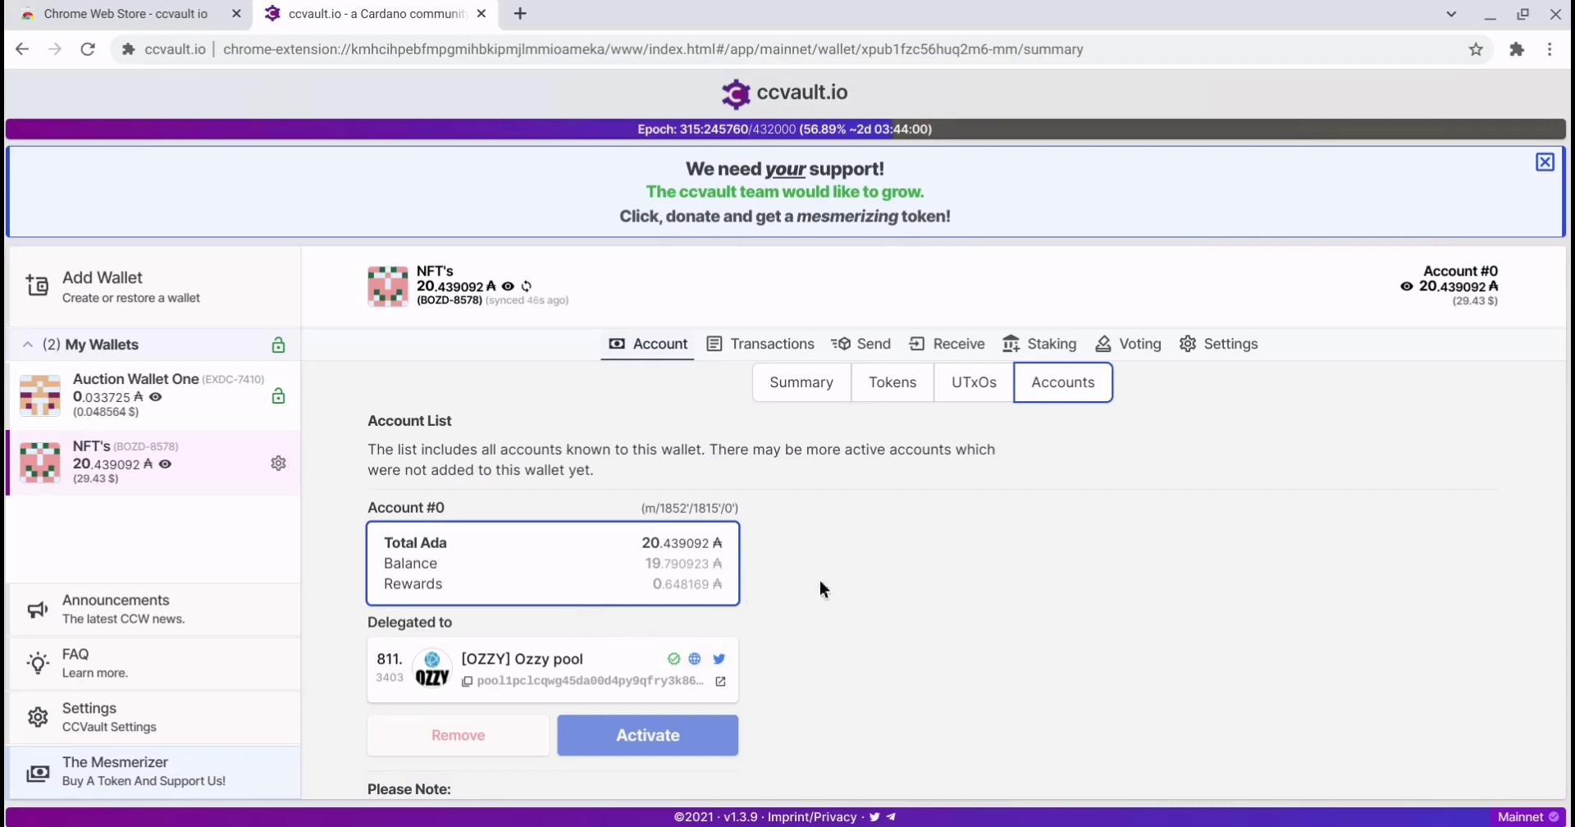
scroll(903, 685, down, 1)
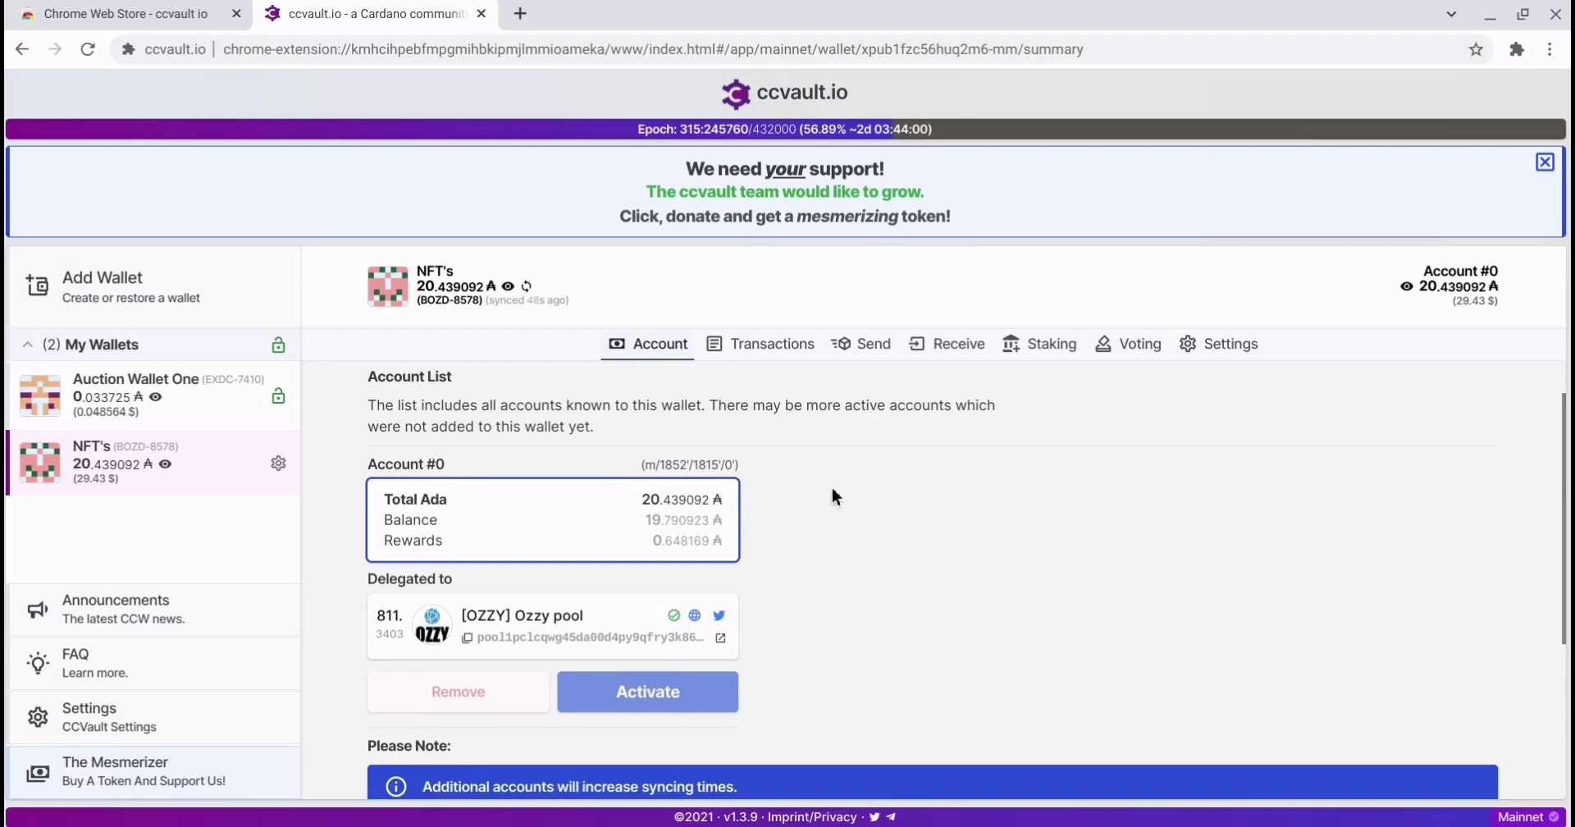
Hide all balances, switch to Auction Wallet One, and review its Accounts #0 to #3
click(156, 398)
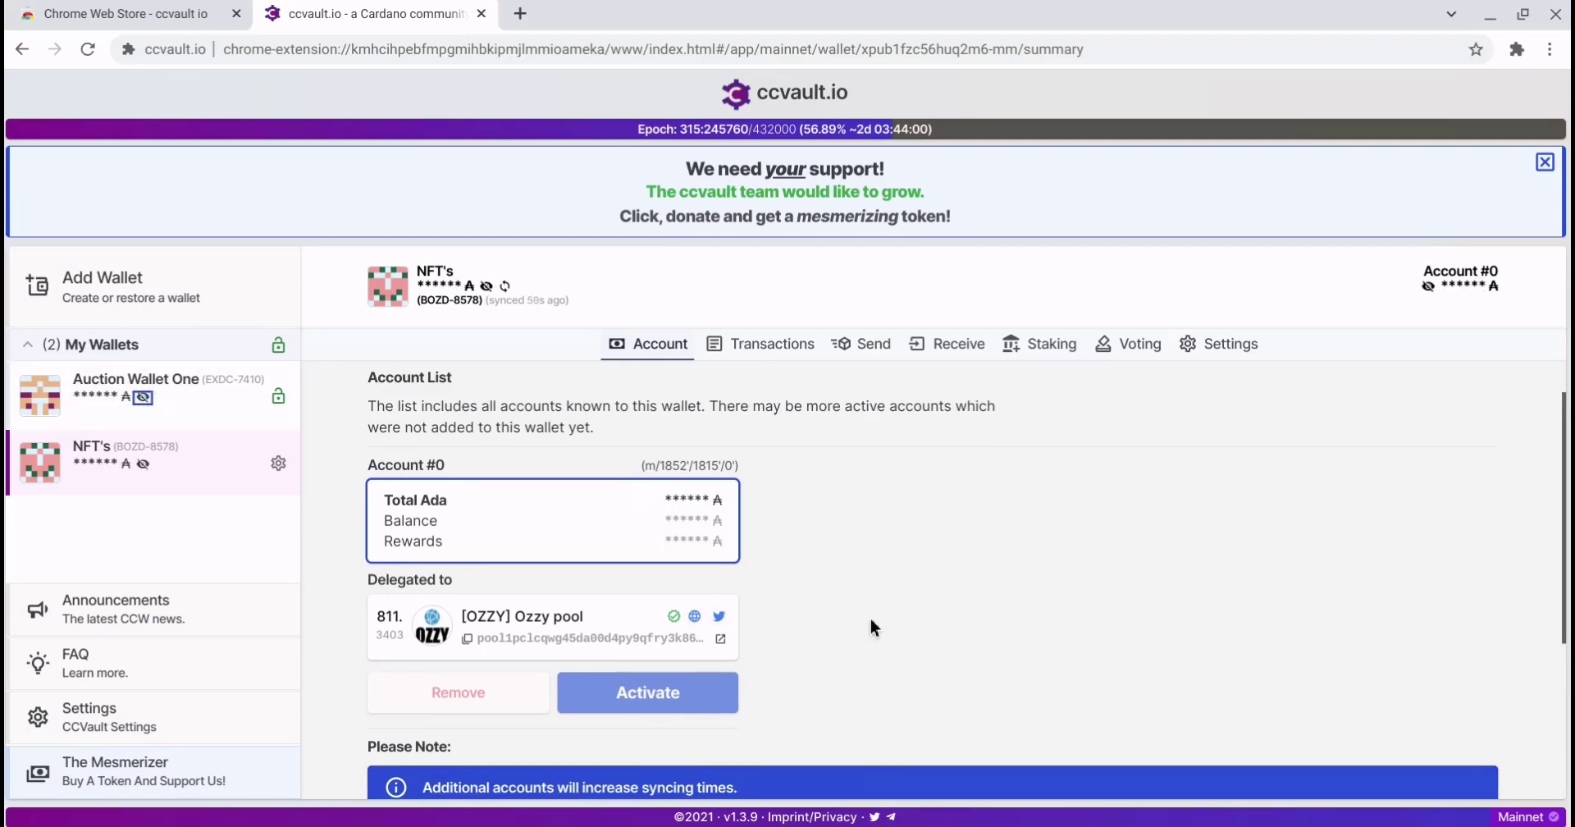
click(180, 414)
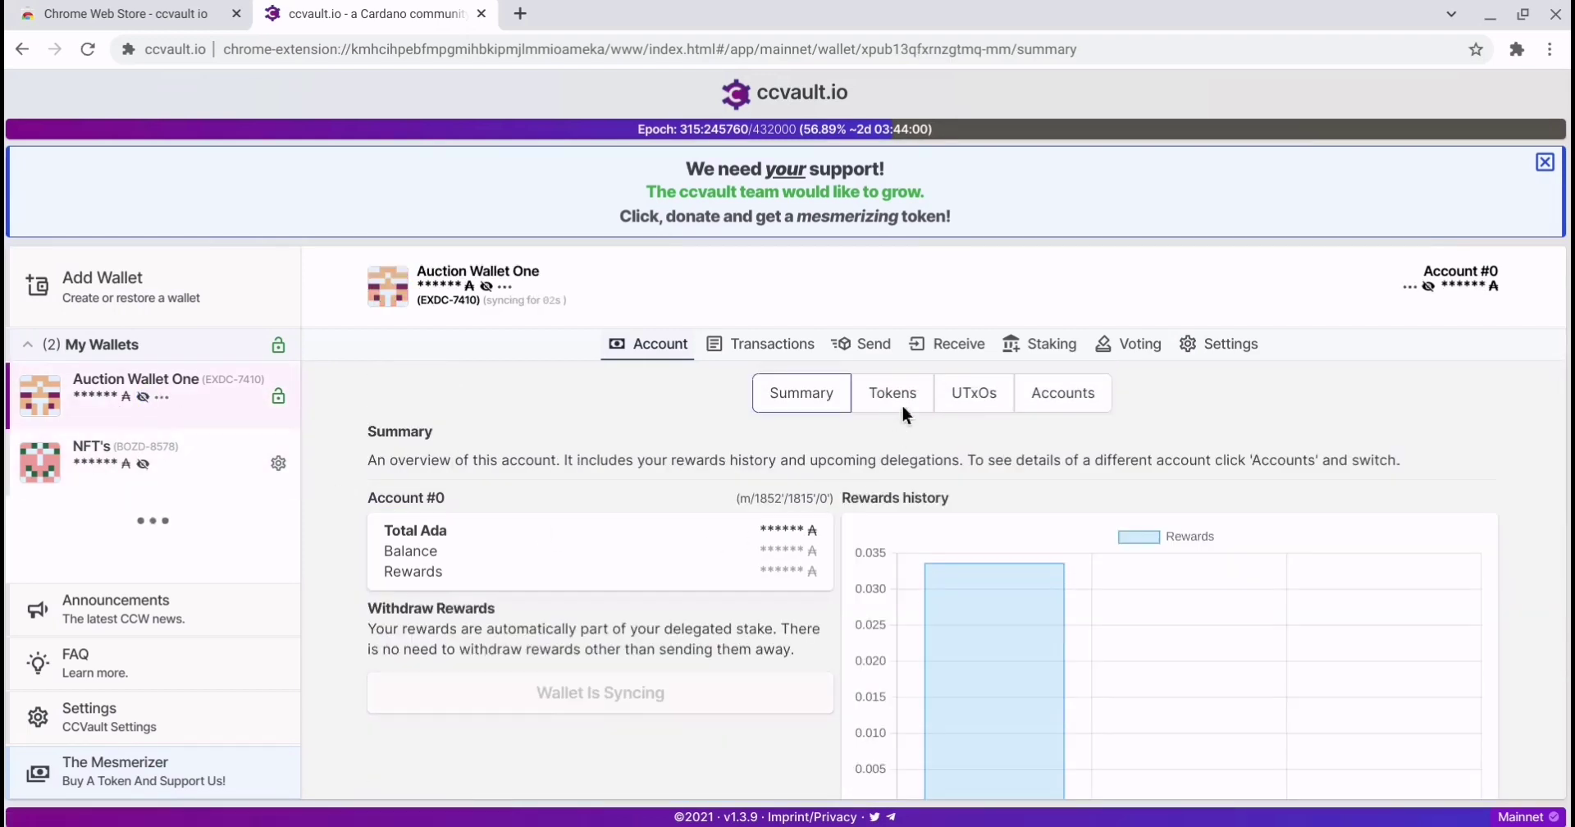
click(1058, 392)
scroll(717, 499, down, 1)
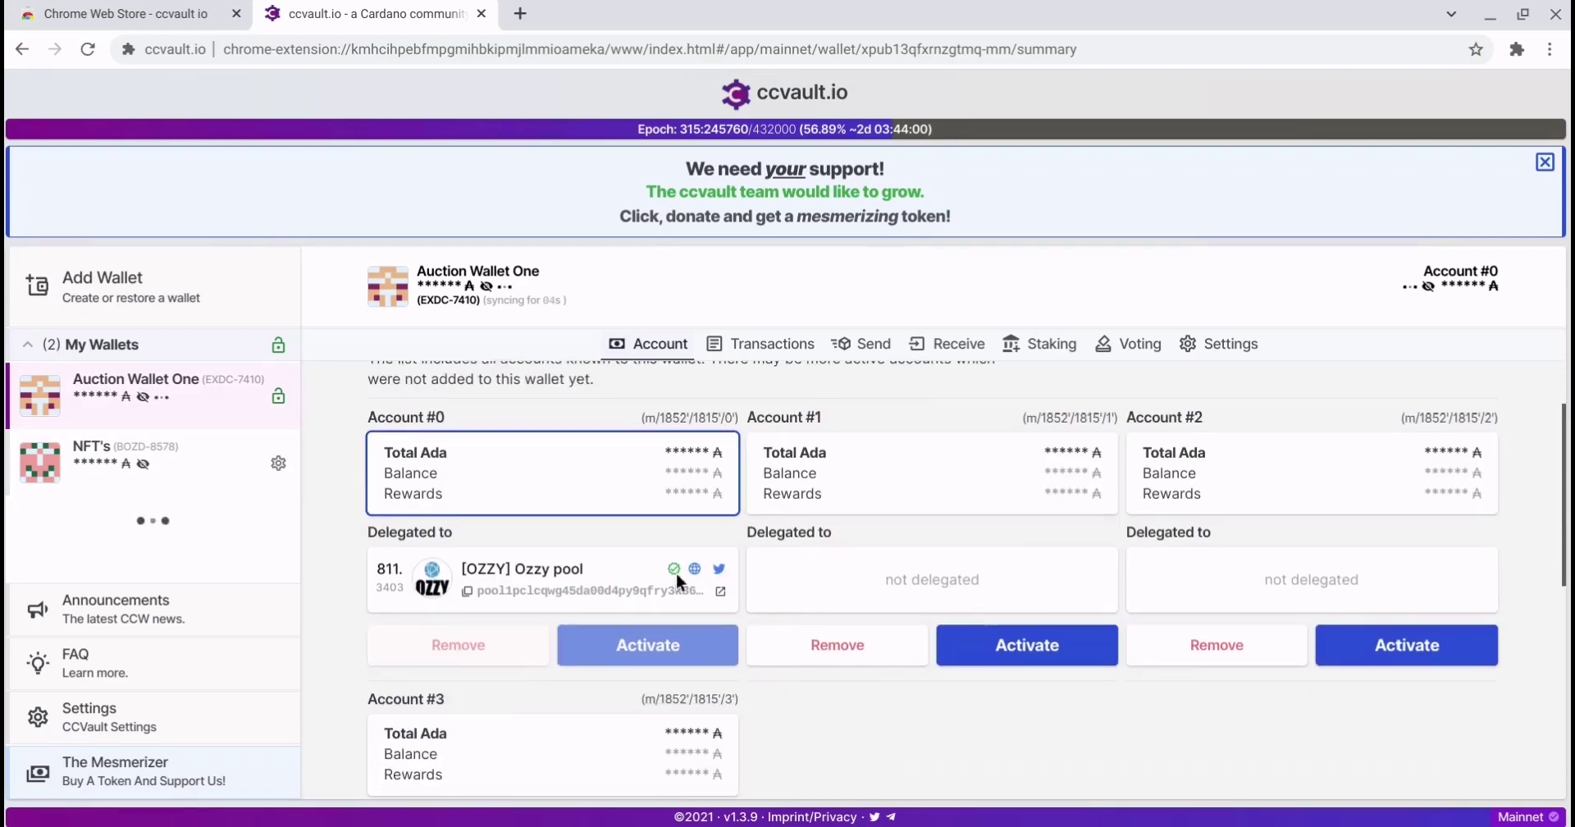
scroll(1009, 599, up, 1)
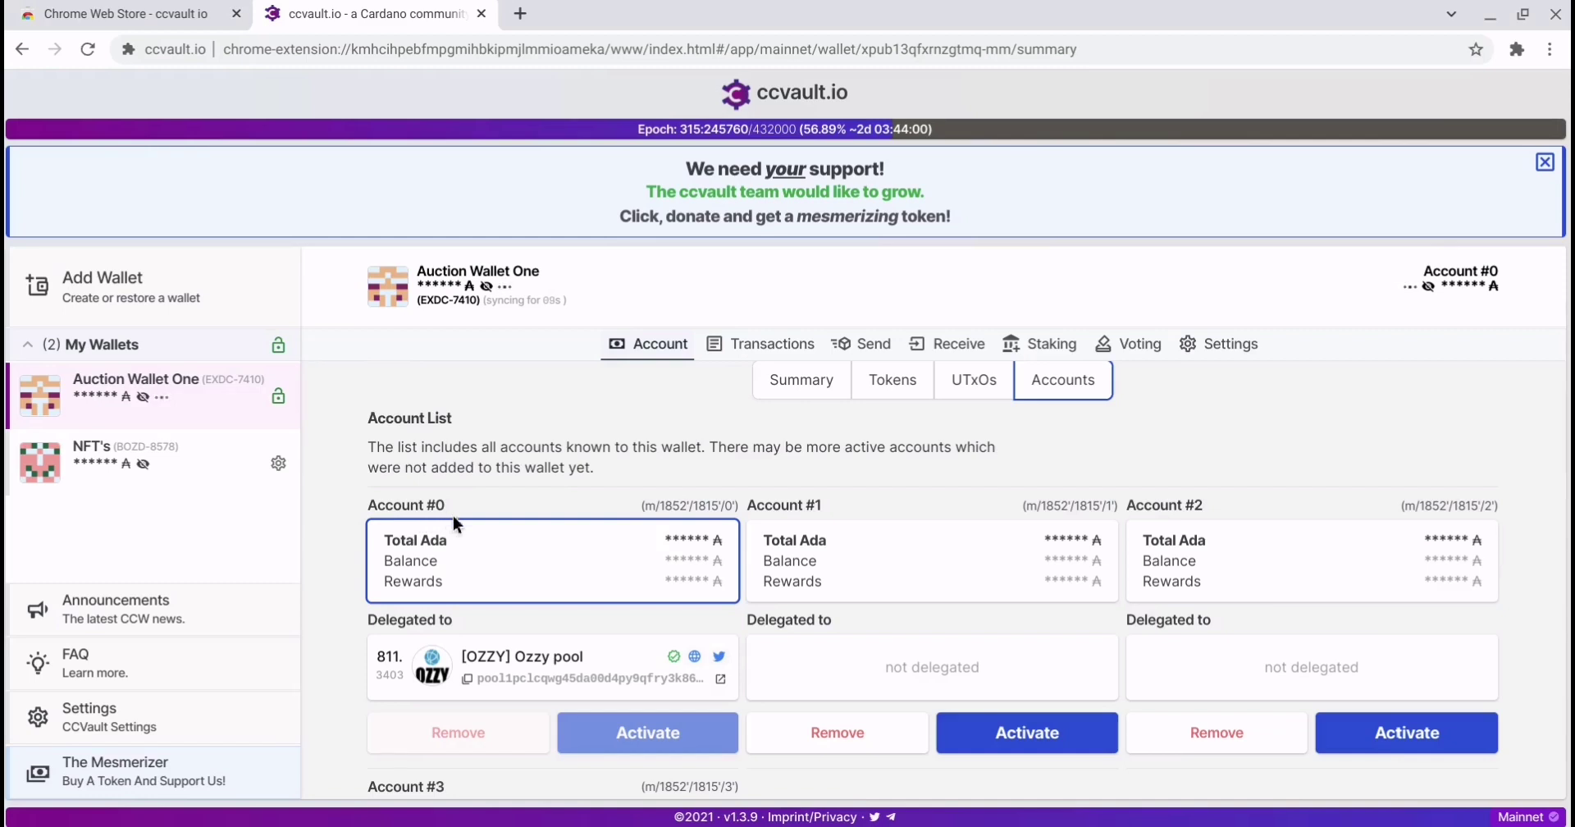
scroll(525, 538, down, 1)
scroll(525, 538, down, 1)
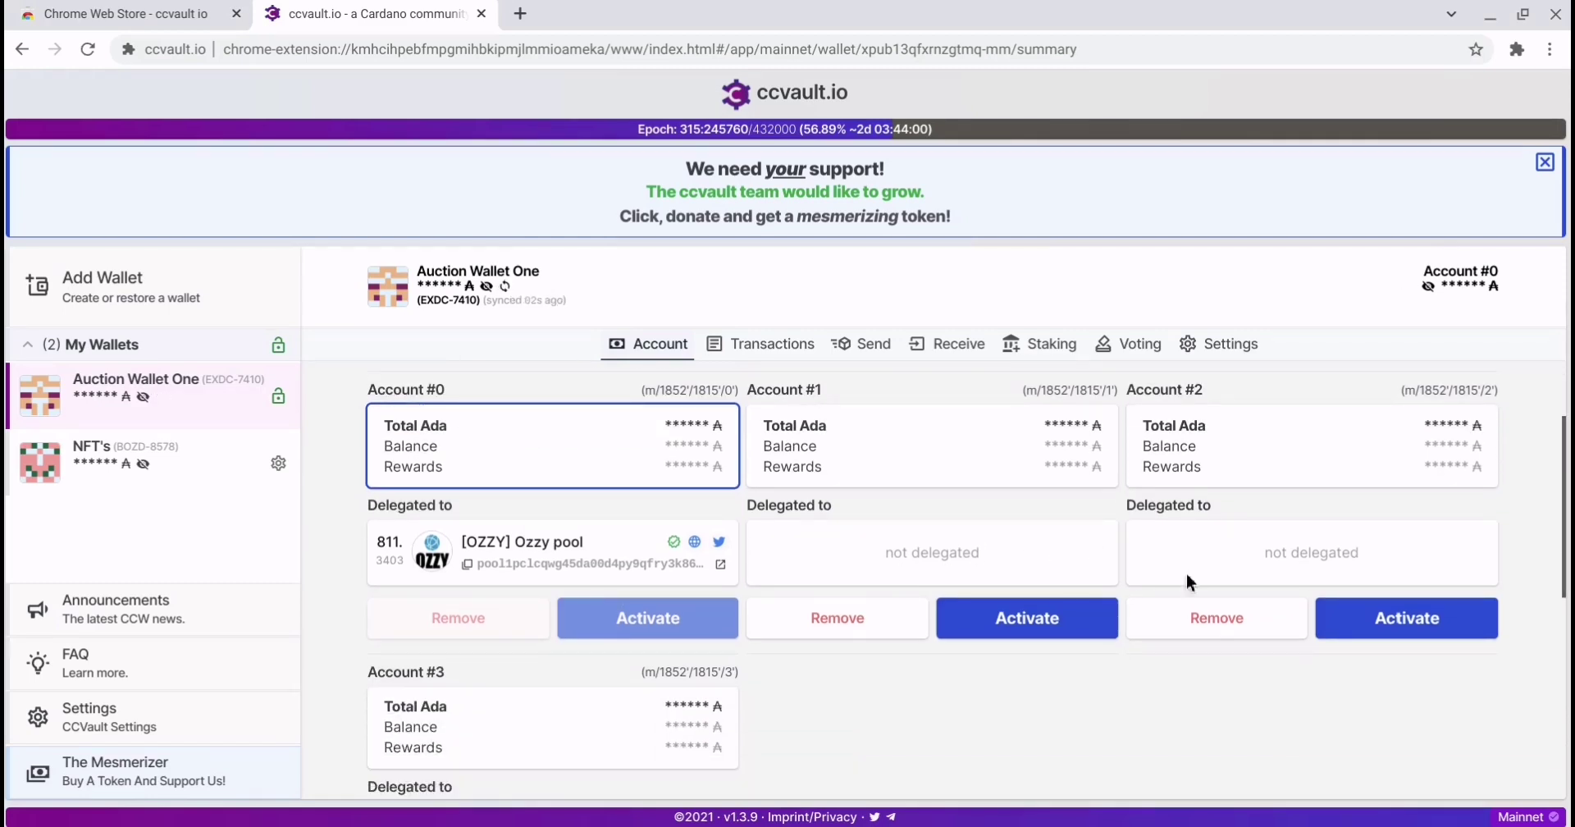
scroll(819, 731, down, 1)
scroll(864, 720, up, 2)
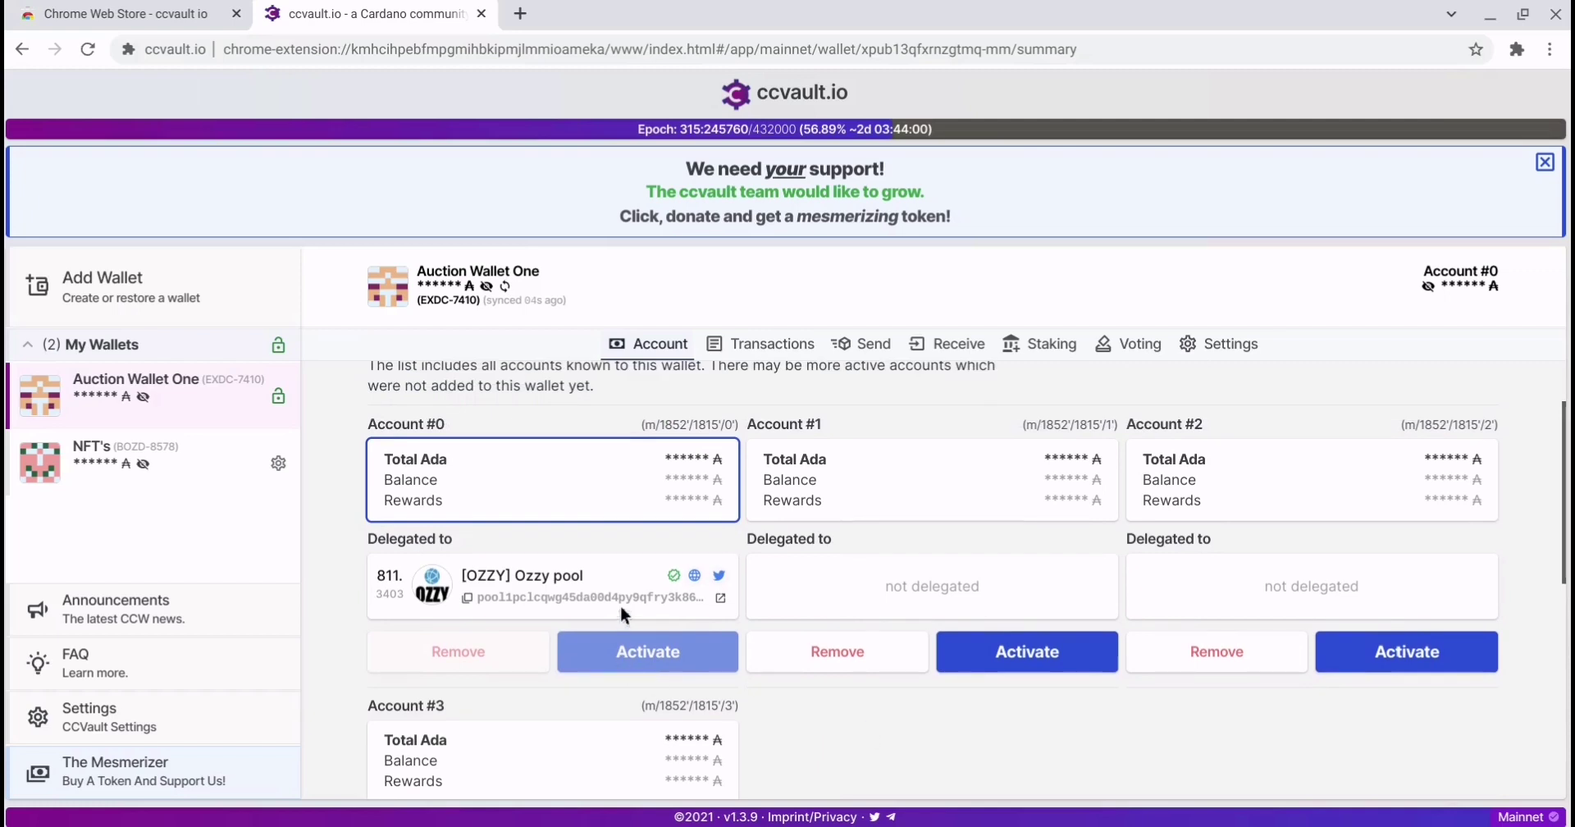
scroll(984, 624, up, 2)
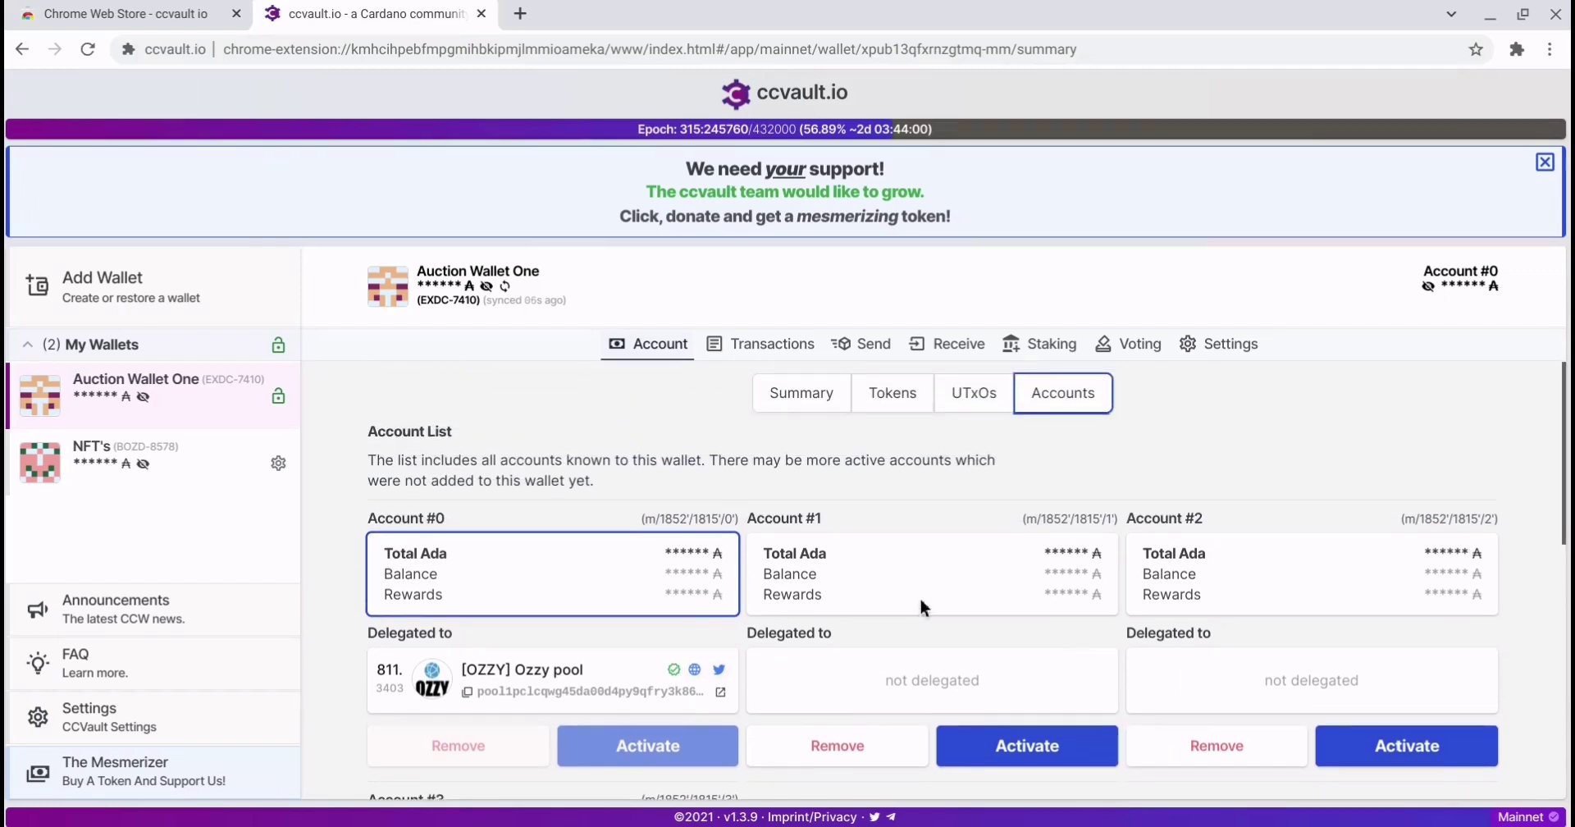
click(874, 344)
Start a send to Account #1, skip the message to reach Assets, then return to Account
scroll(1116, 550, down, 3)
click(987, 629)
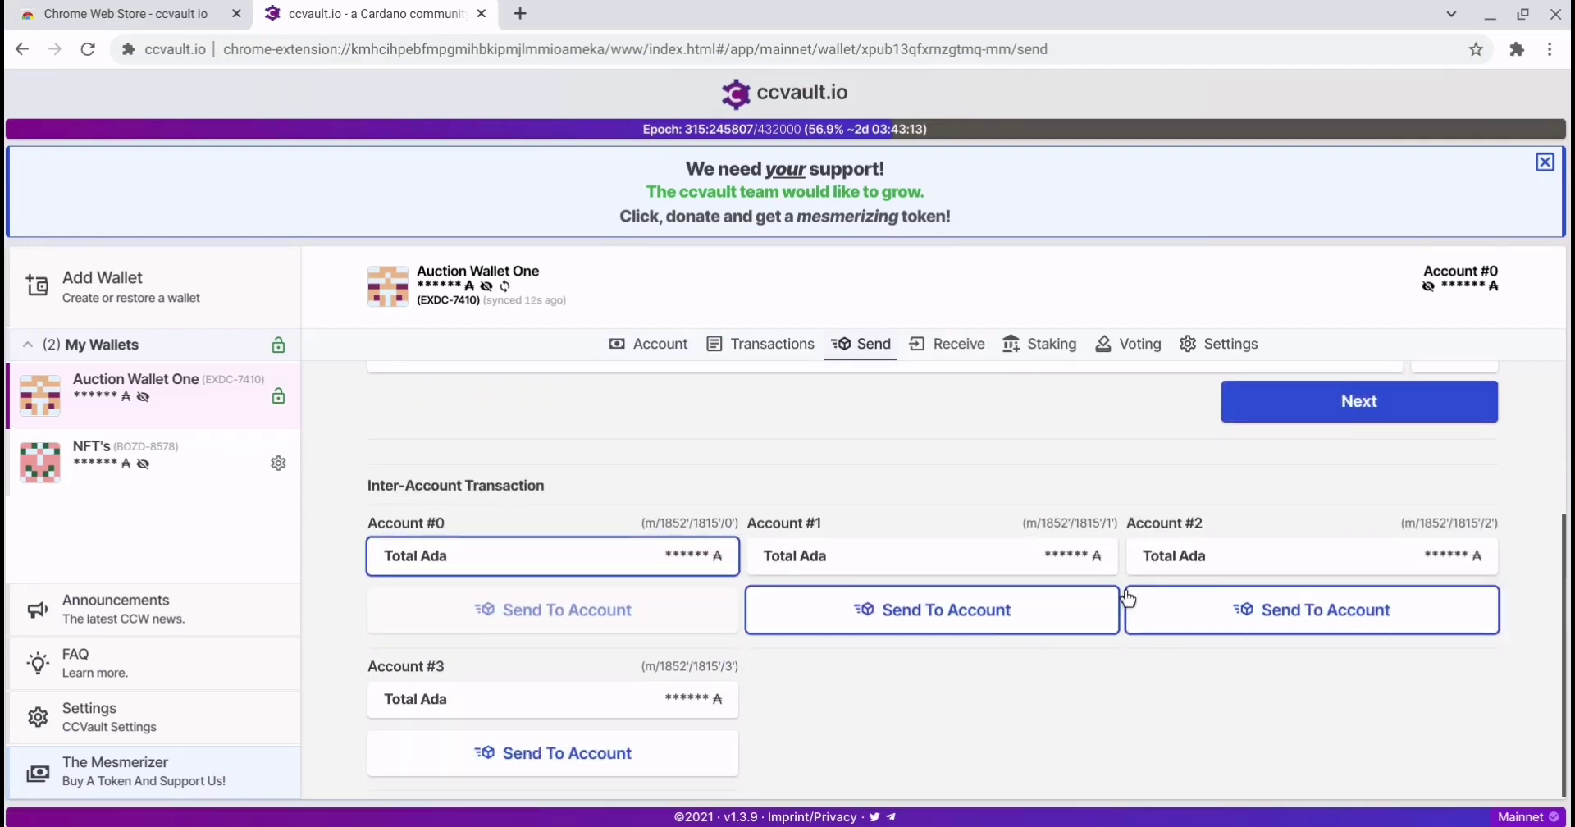
scroll(1127, 598, up, 1)
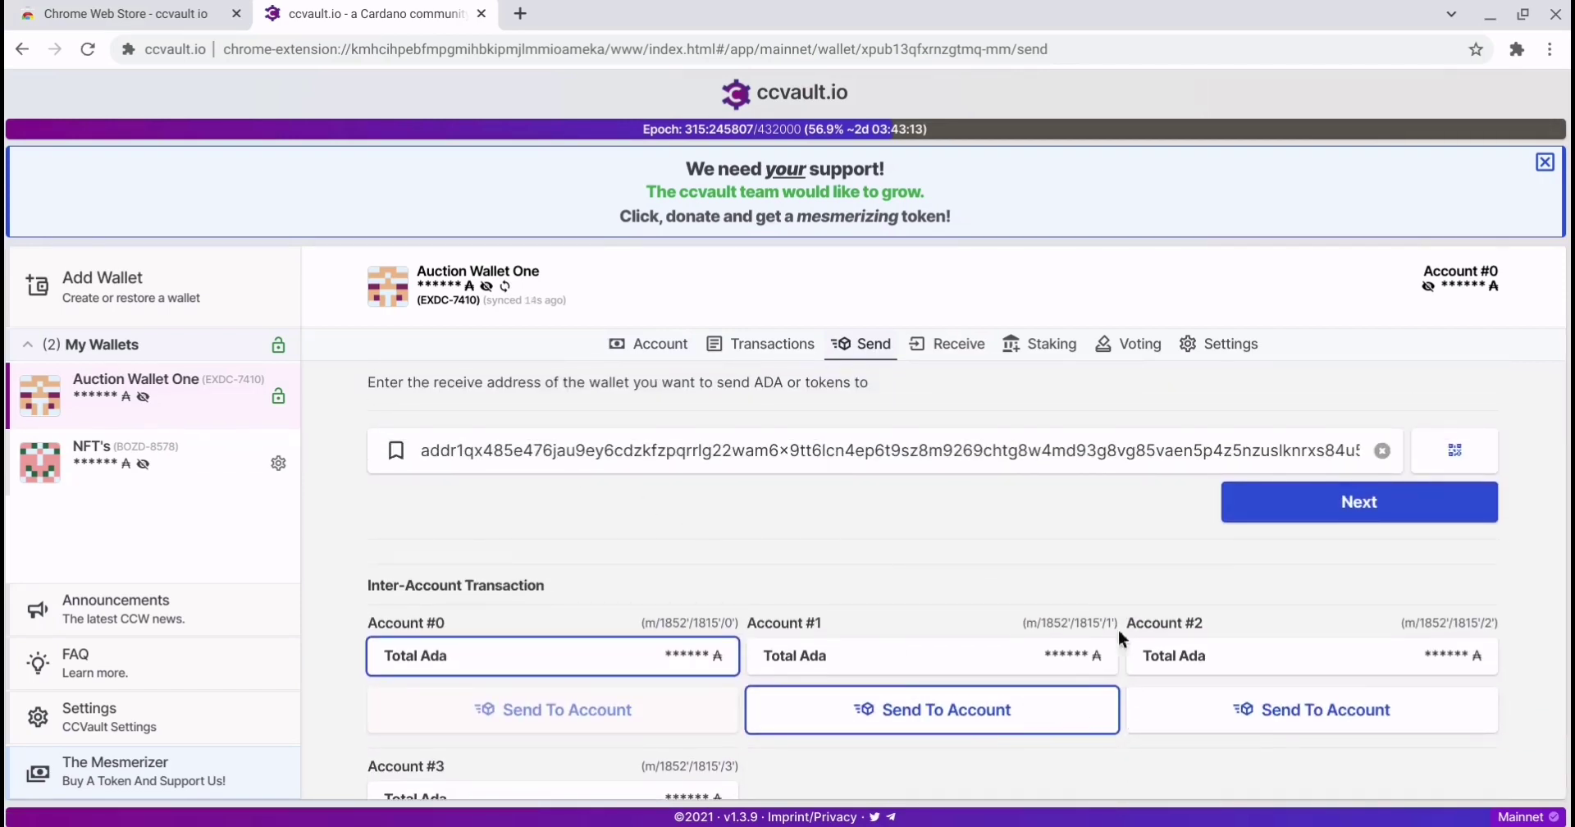
click(1345, 509)
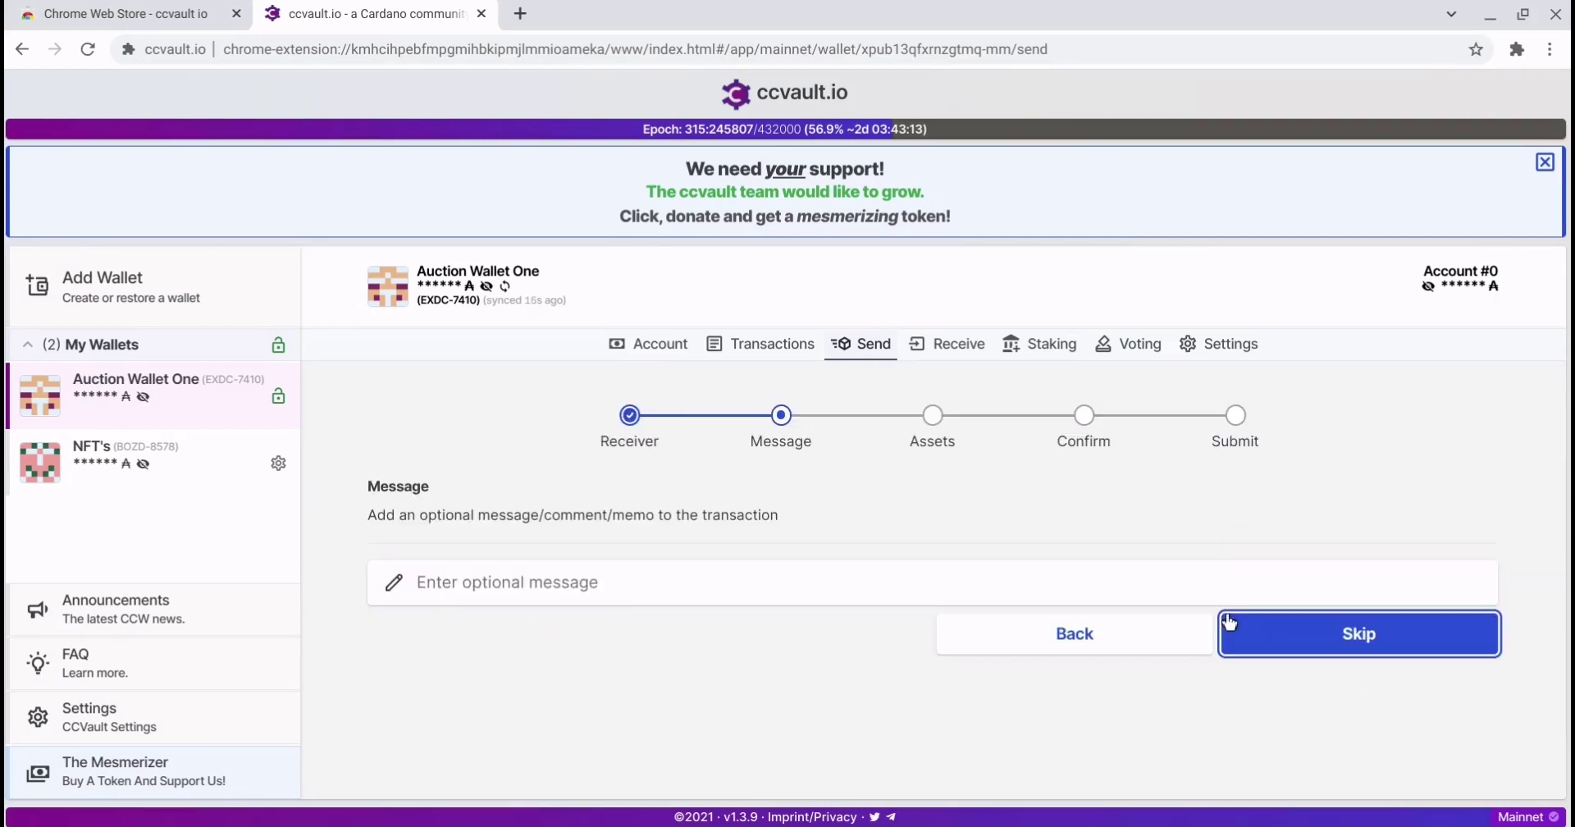
click(1290, 647)
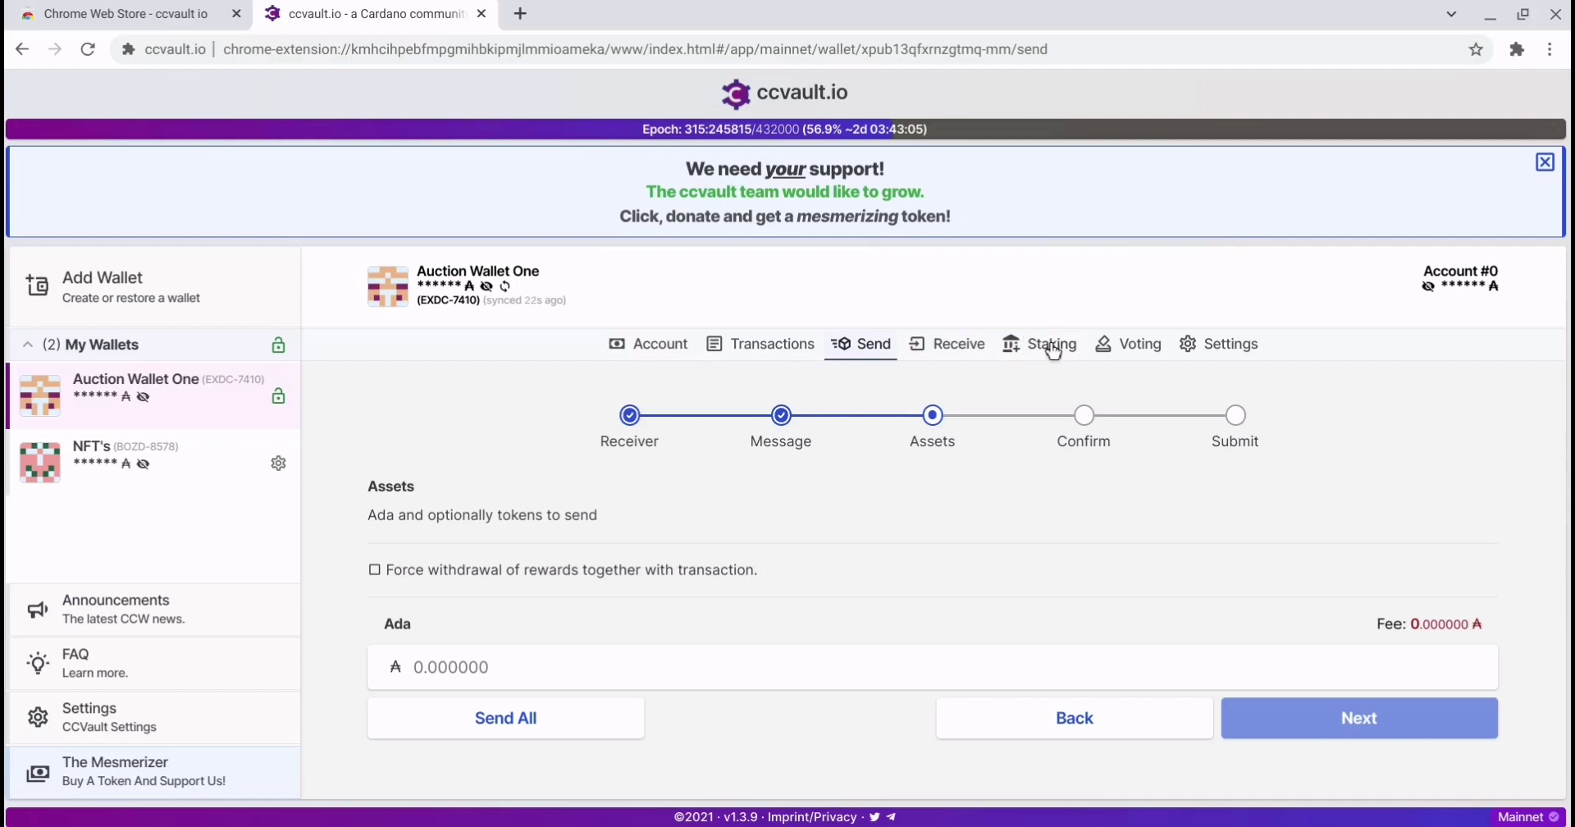
click(632, 353)
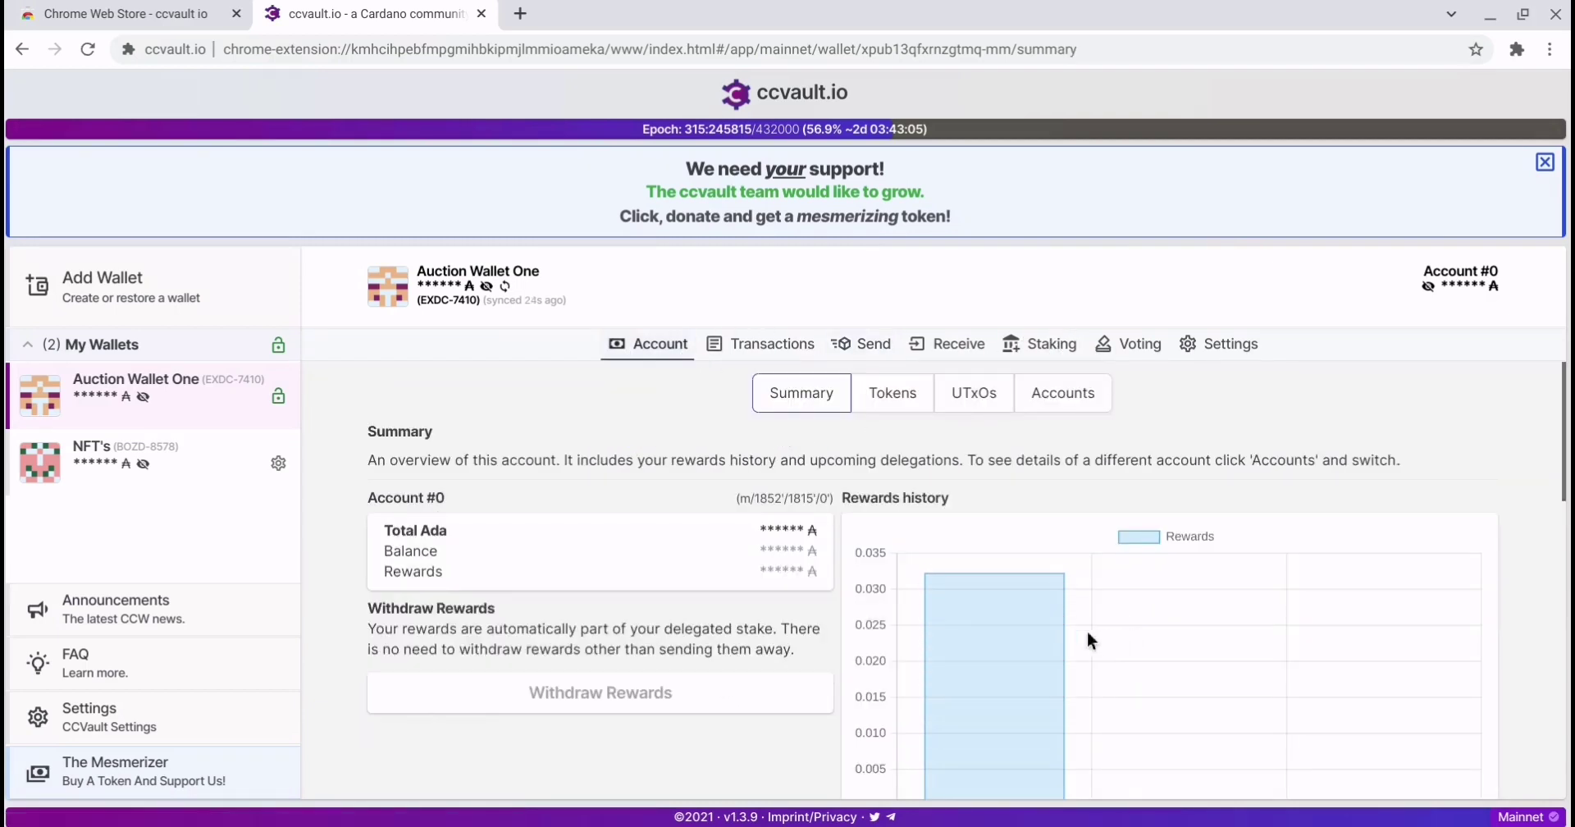
Glance at Tokens, then activate Account #1 and check its summary showing no rewards
click(875, 398)
click(1058, 402)
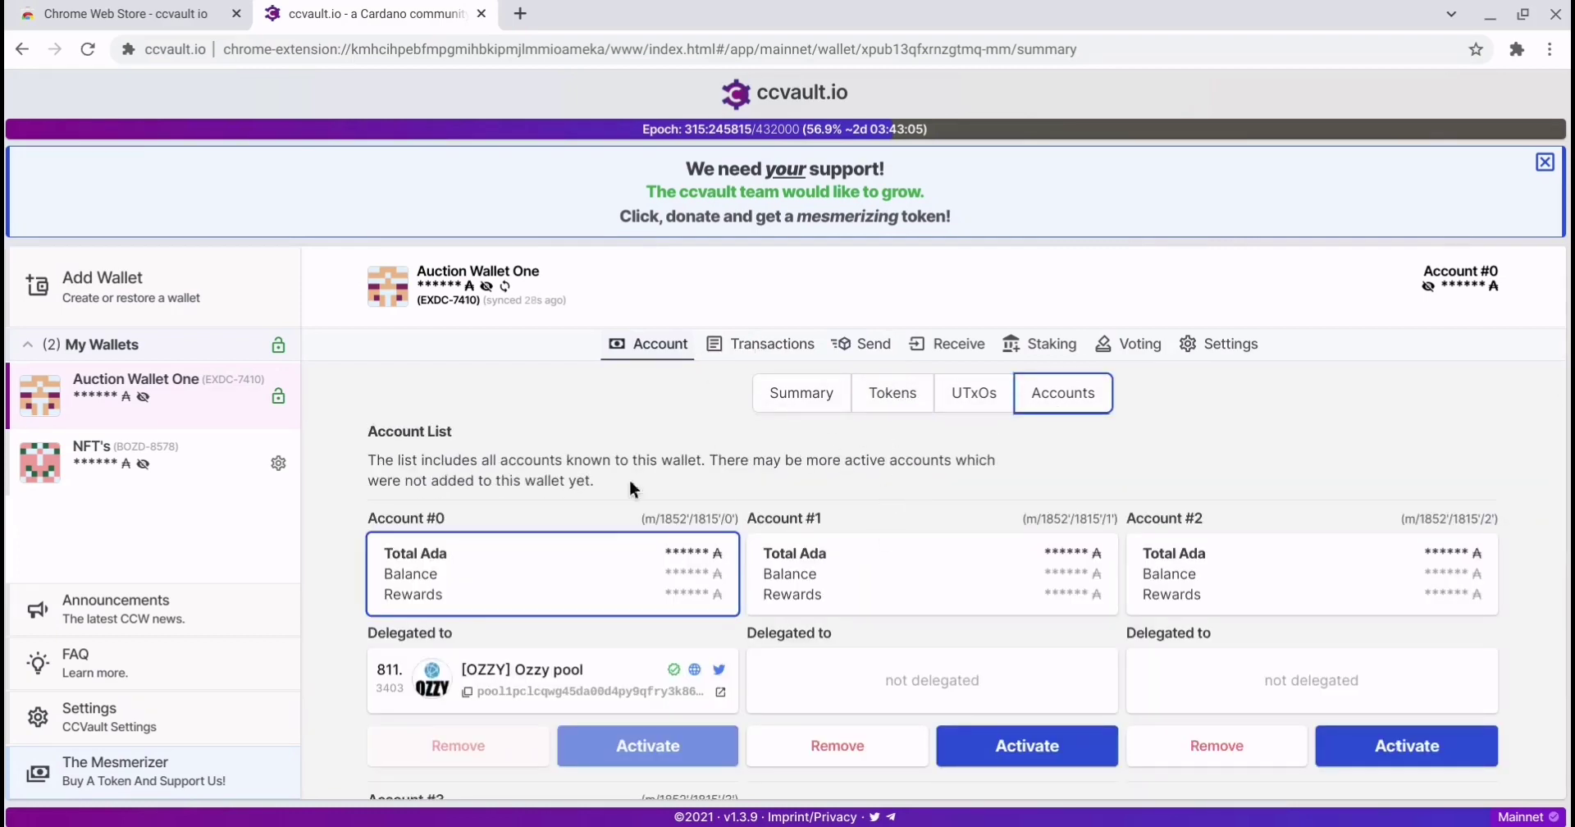
scroll(695, 534, down, 2)
click(1025, 599)
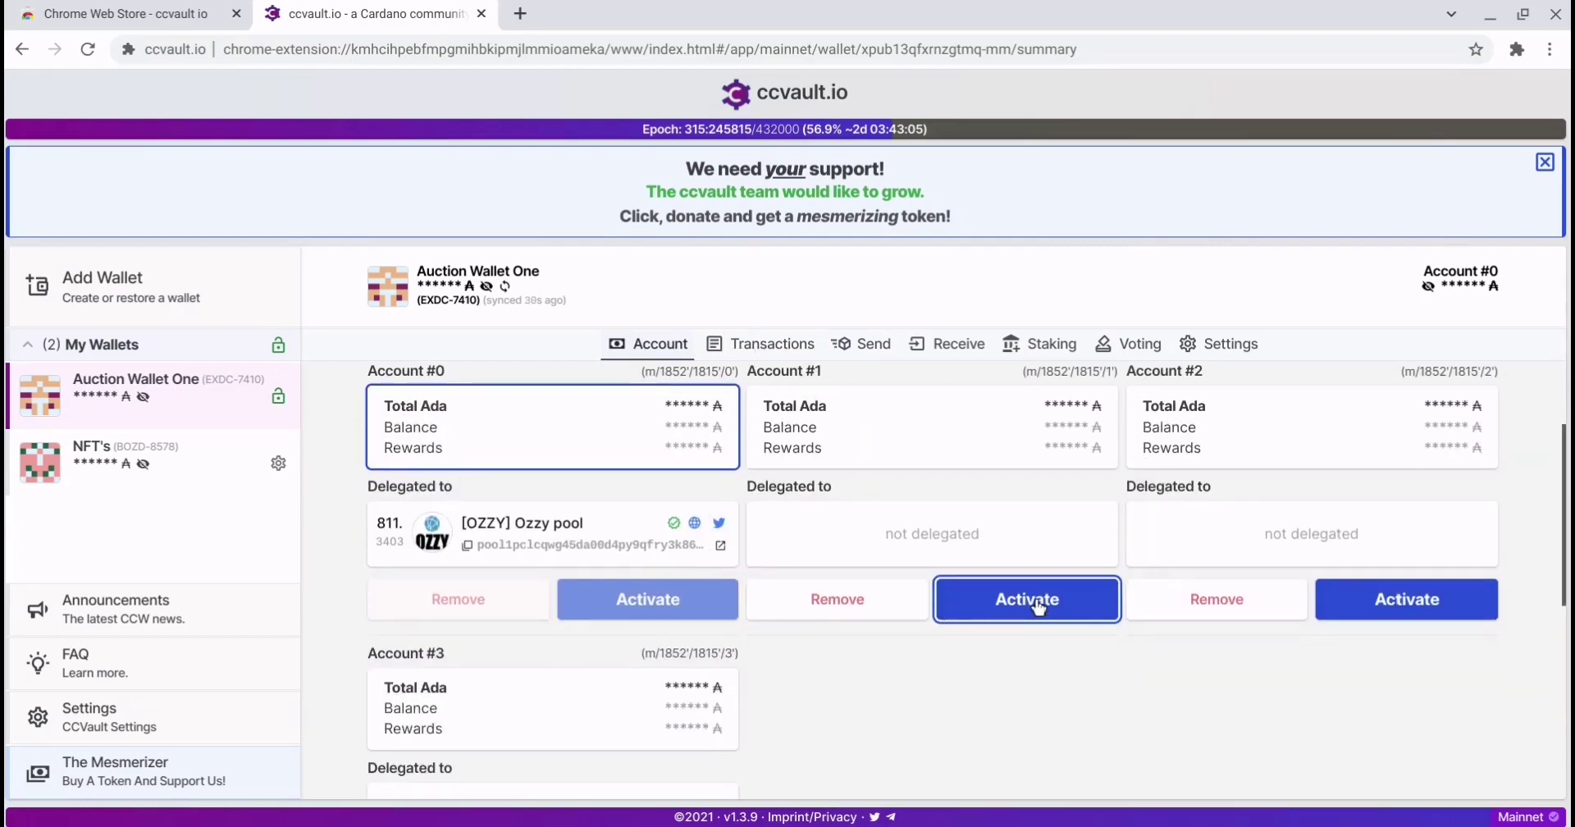
click(1027, 604)
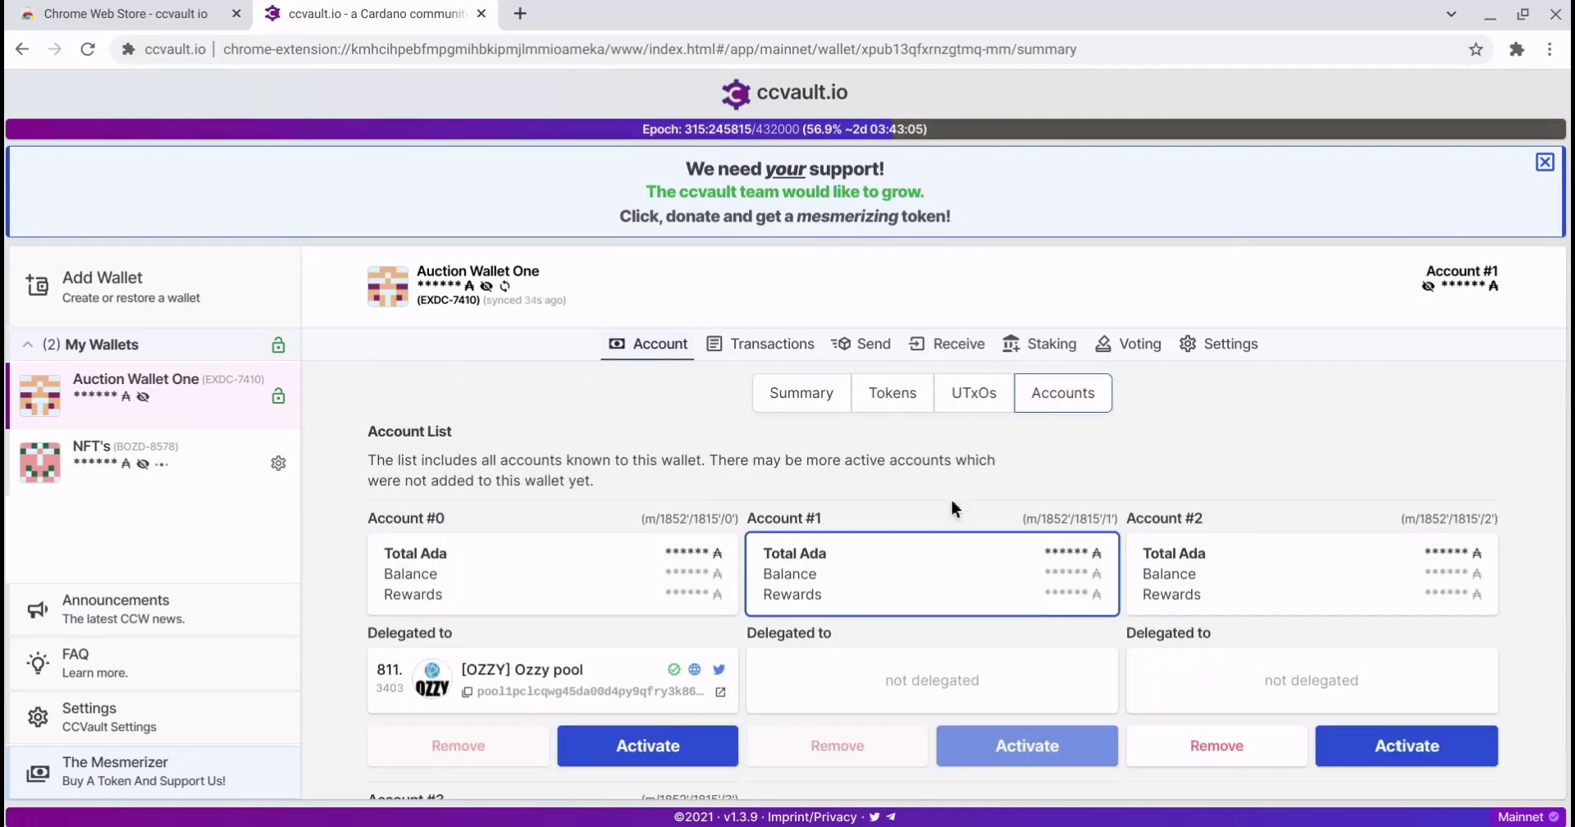
click(808, 393)
click(1052, 347)
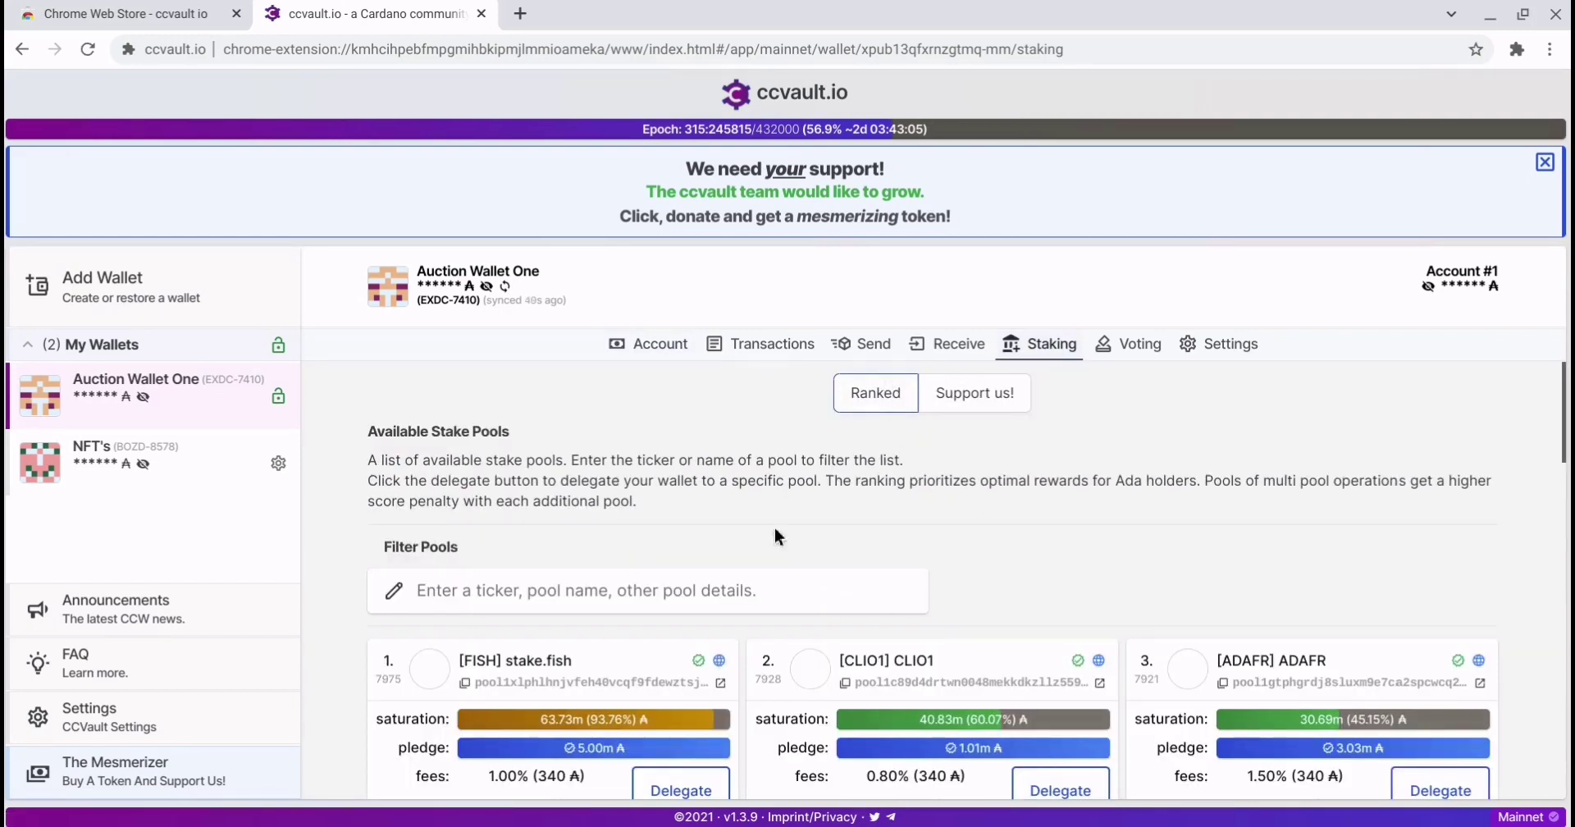
Go back to the Account List and reactivate Account #0, delegated to the Ozzy pool
click(660, 346)
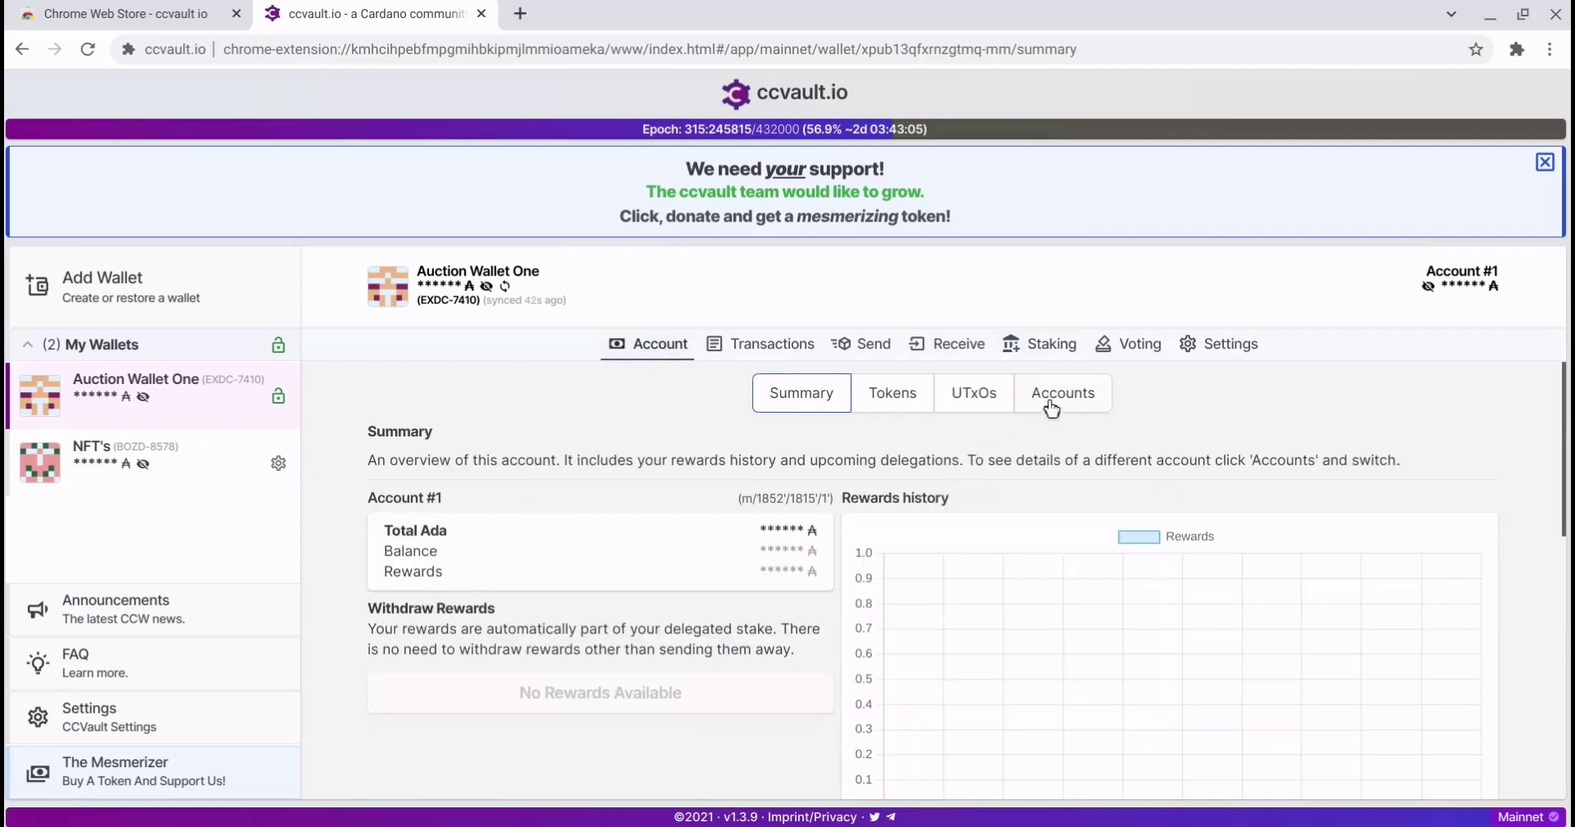
click(1058, 398)
scroll(656, 574, down, 1)
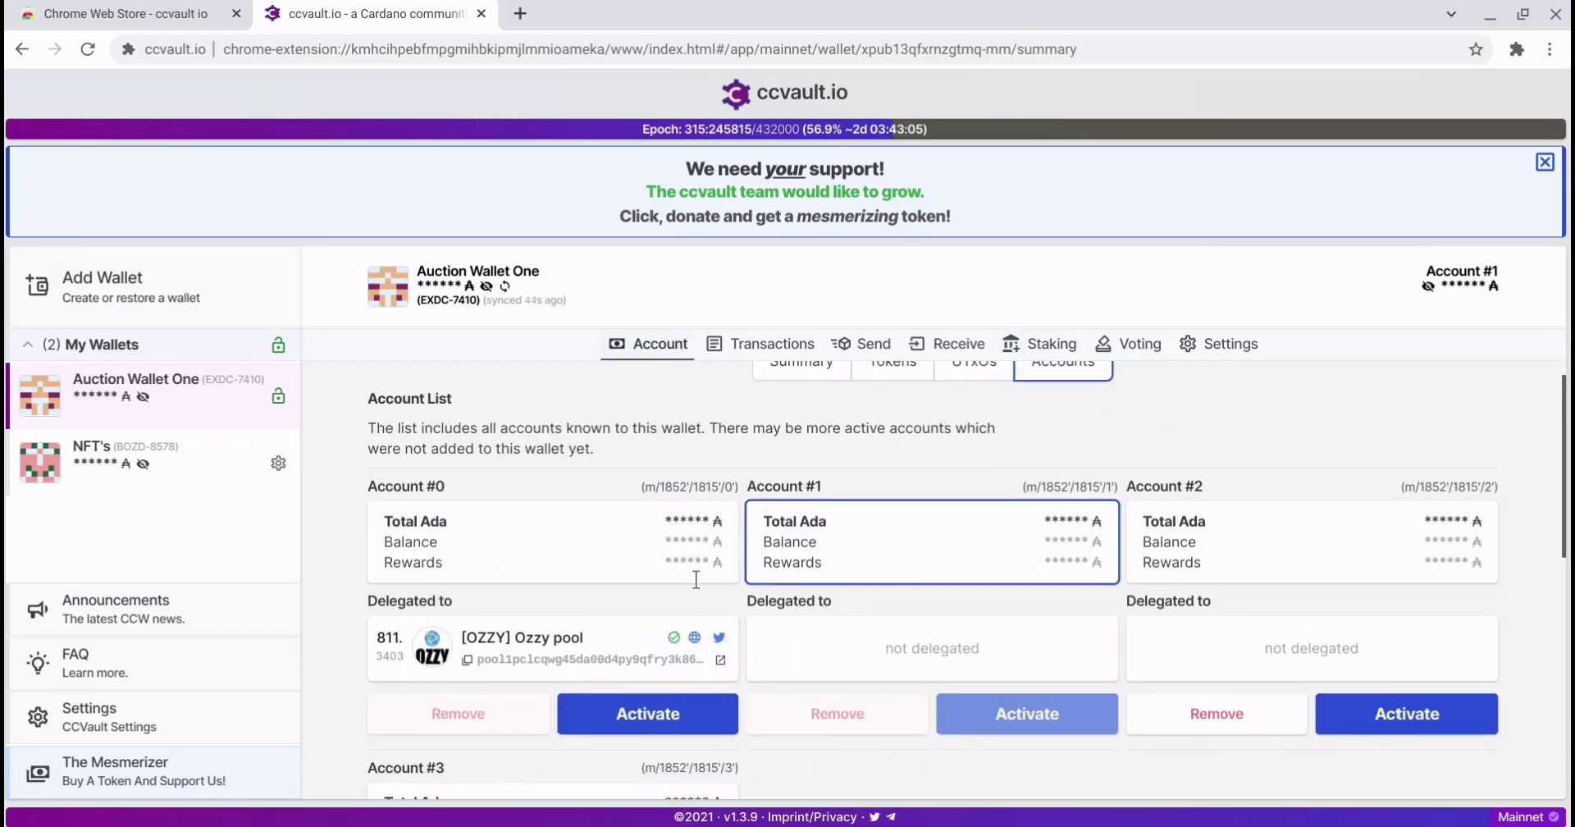
click(646, 745)
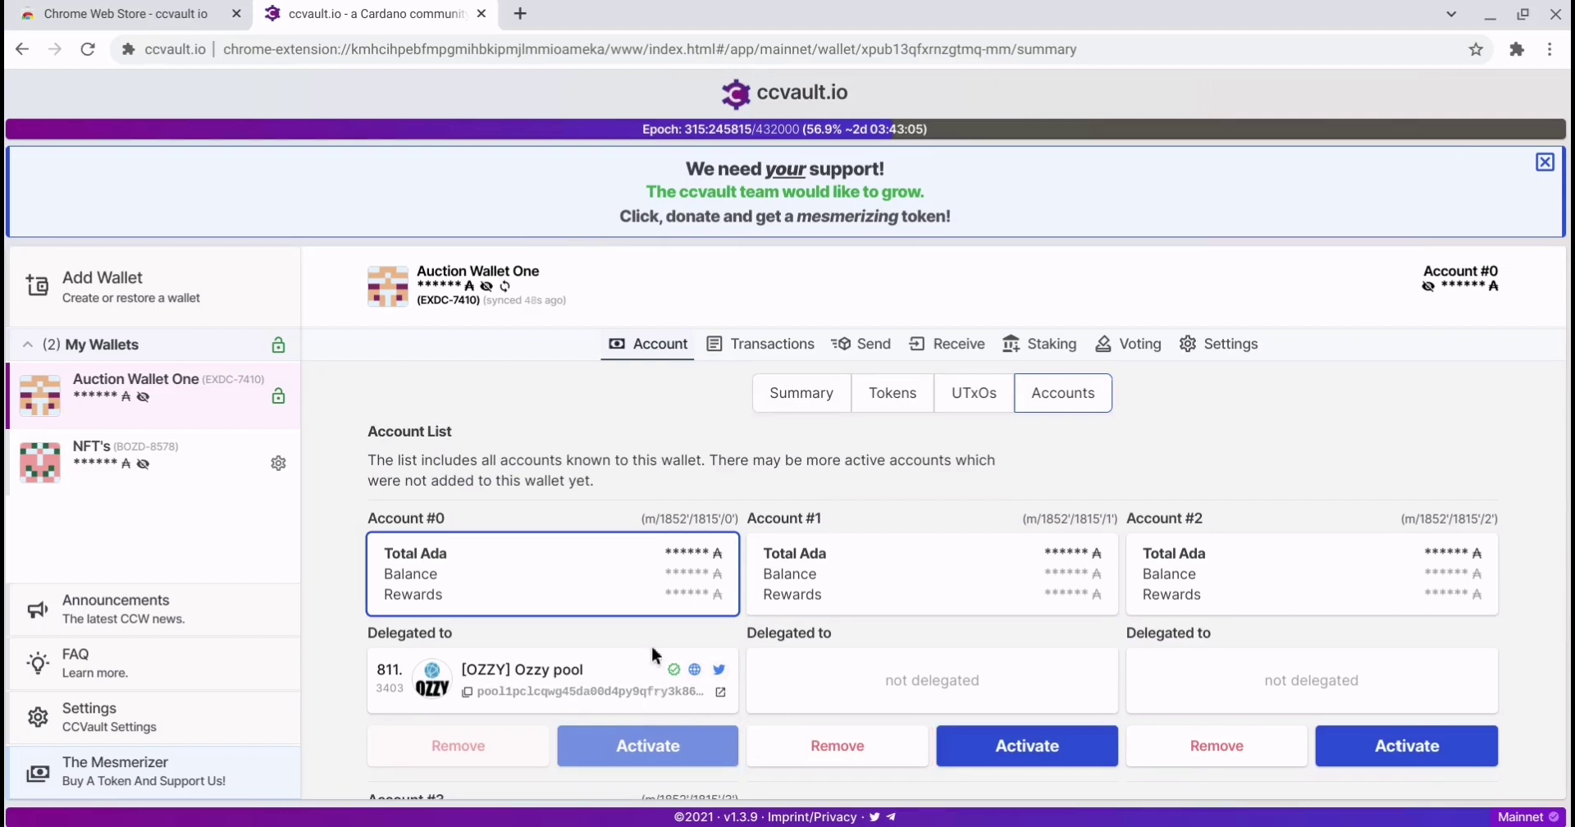
scroll(533, 582, down, 1)
scroll(460, 566, up, 1)
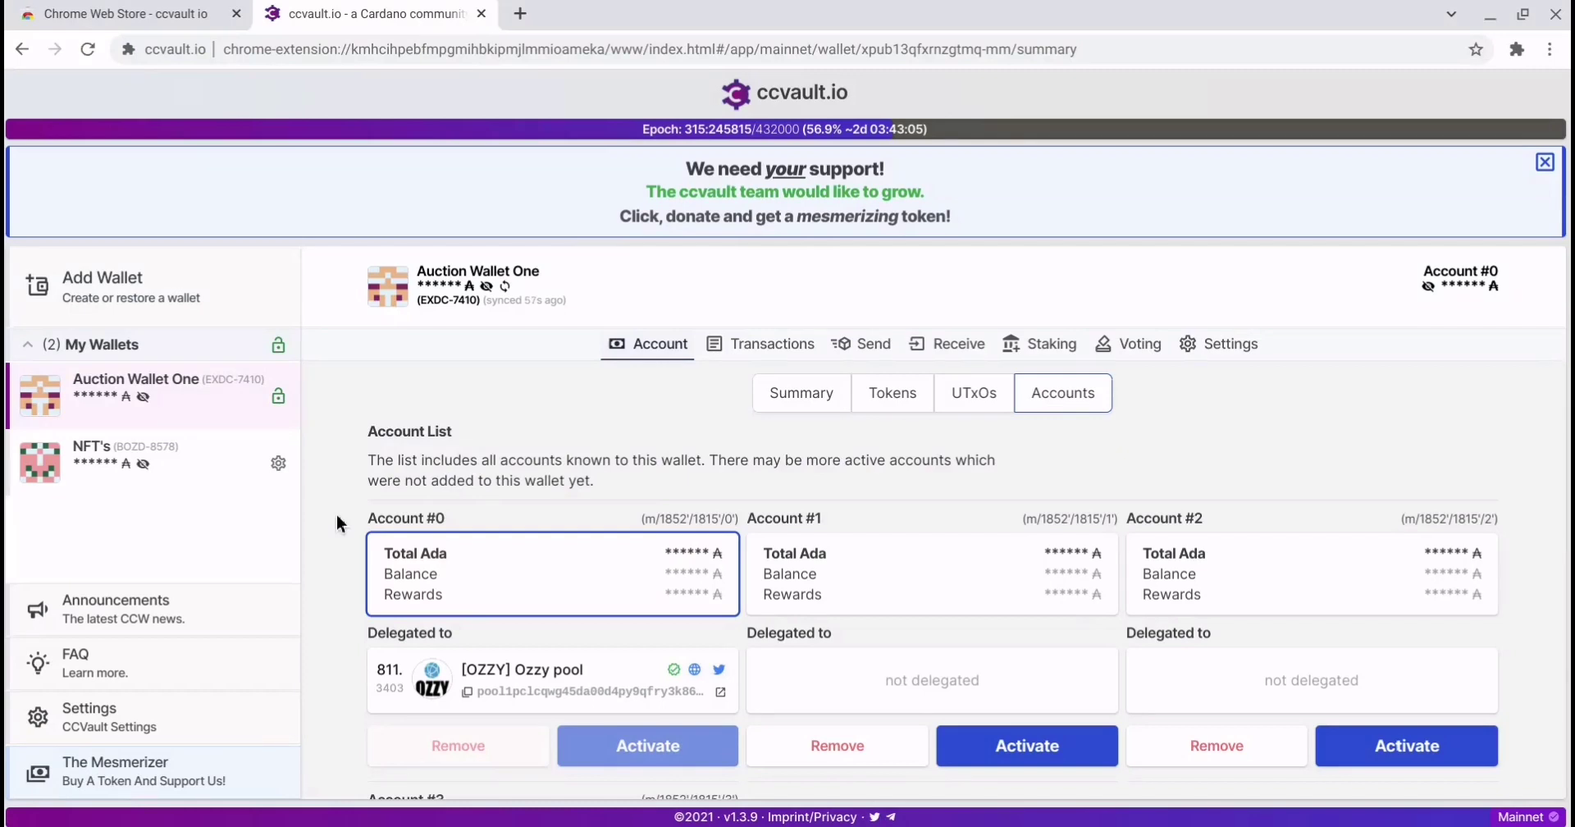